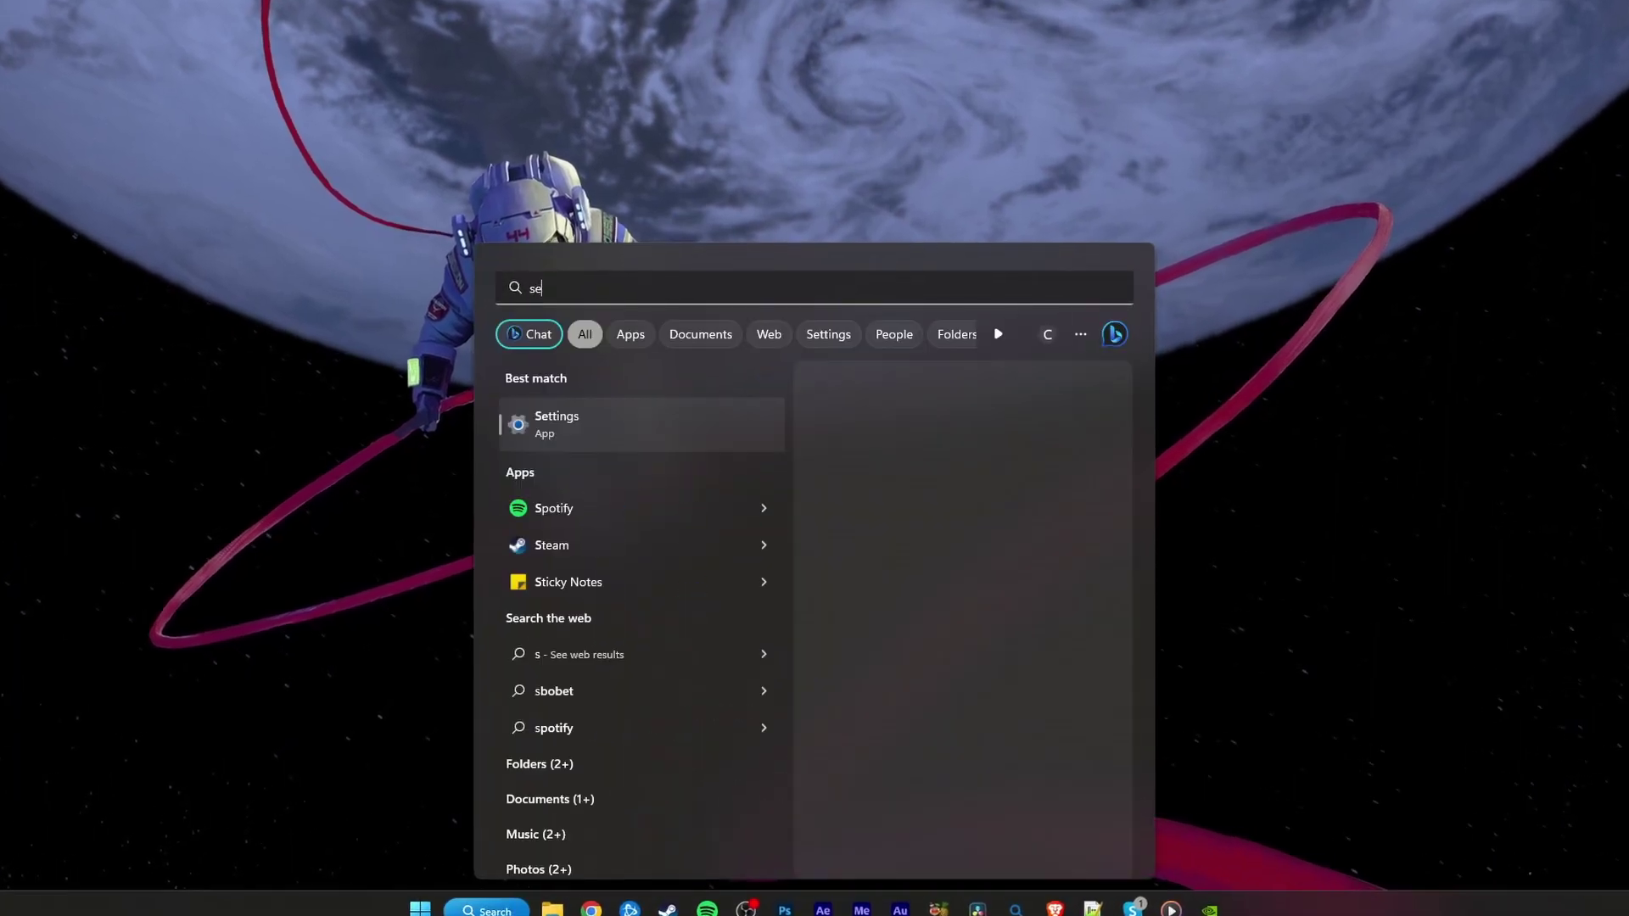
text(s)
In Settings, find Roblox under Apps > Installed apps and open its more-options menu
key(Return)
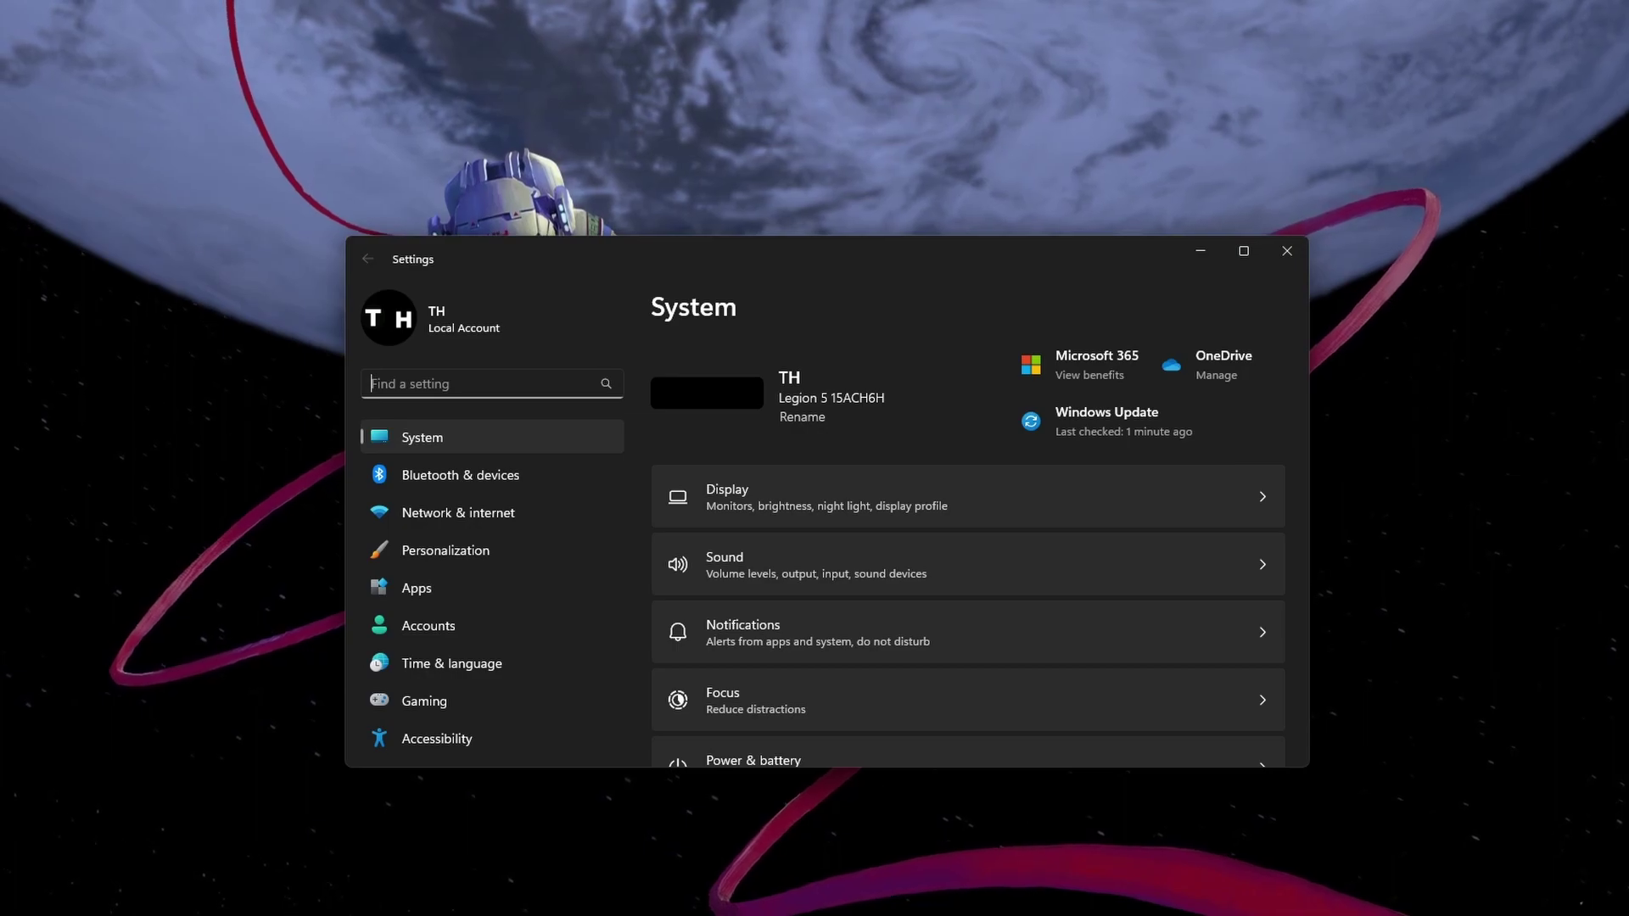
click(567, 593)
click(956, 389)
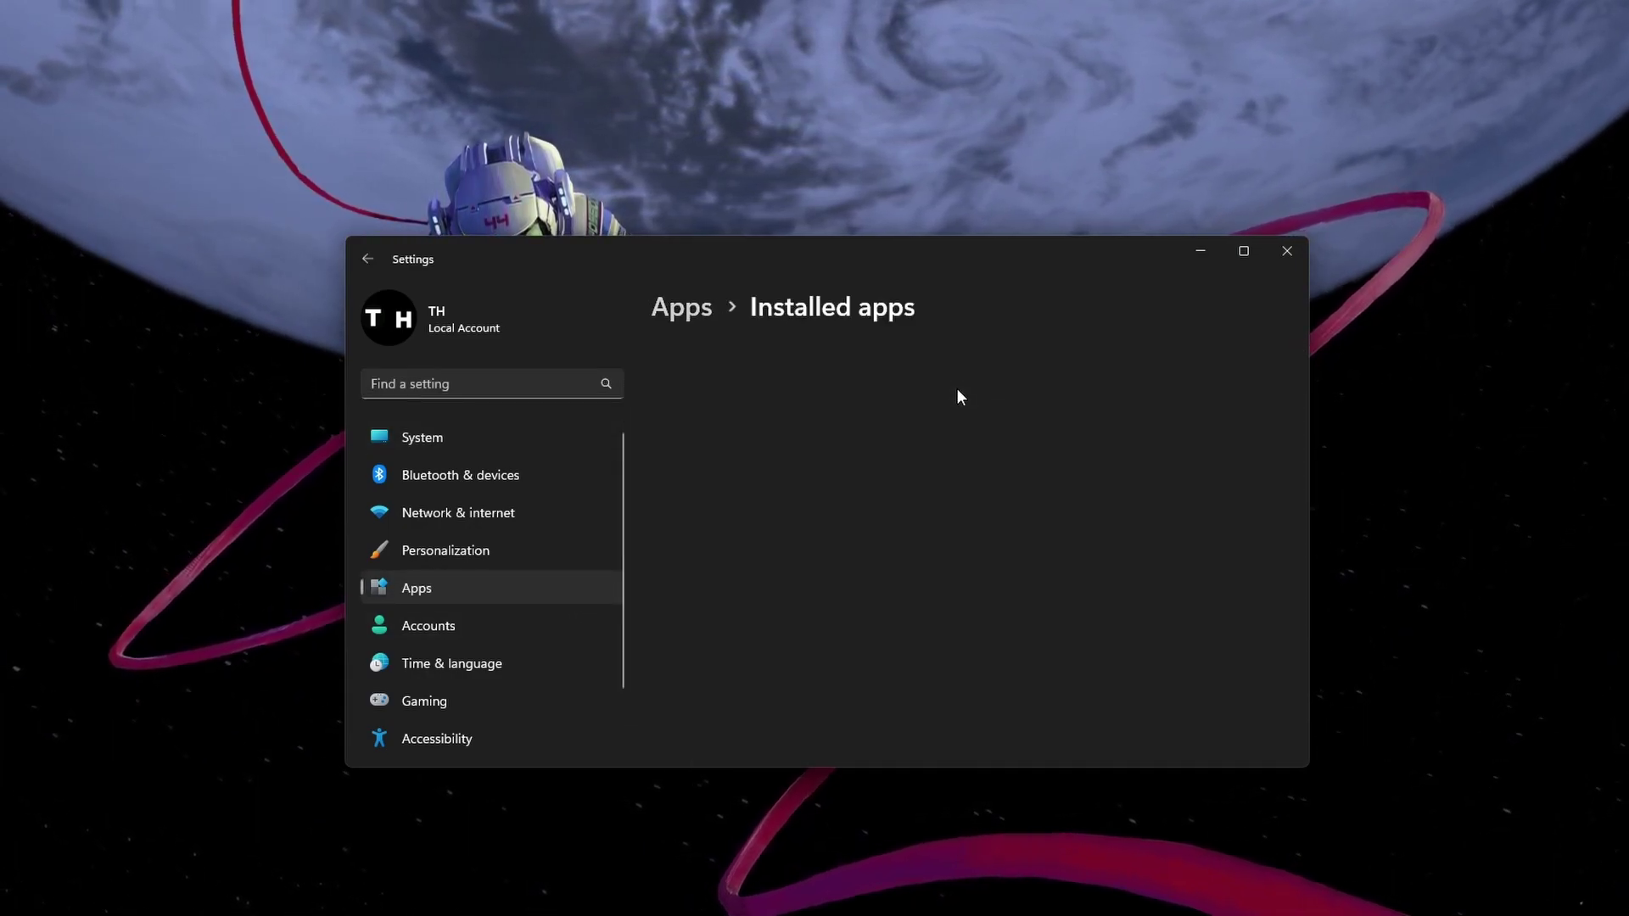
text(roblox)
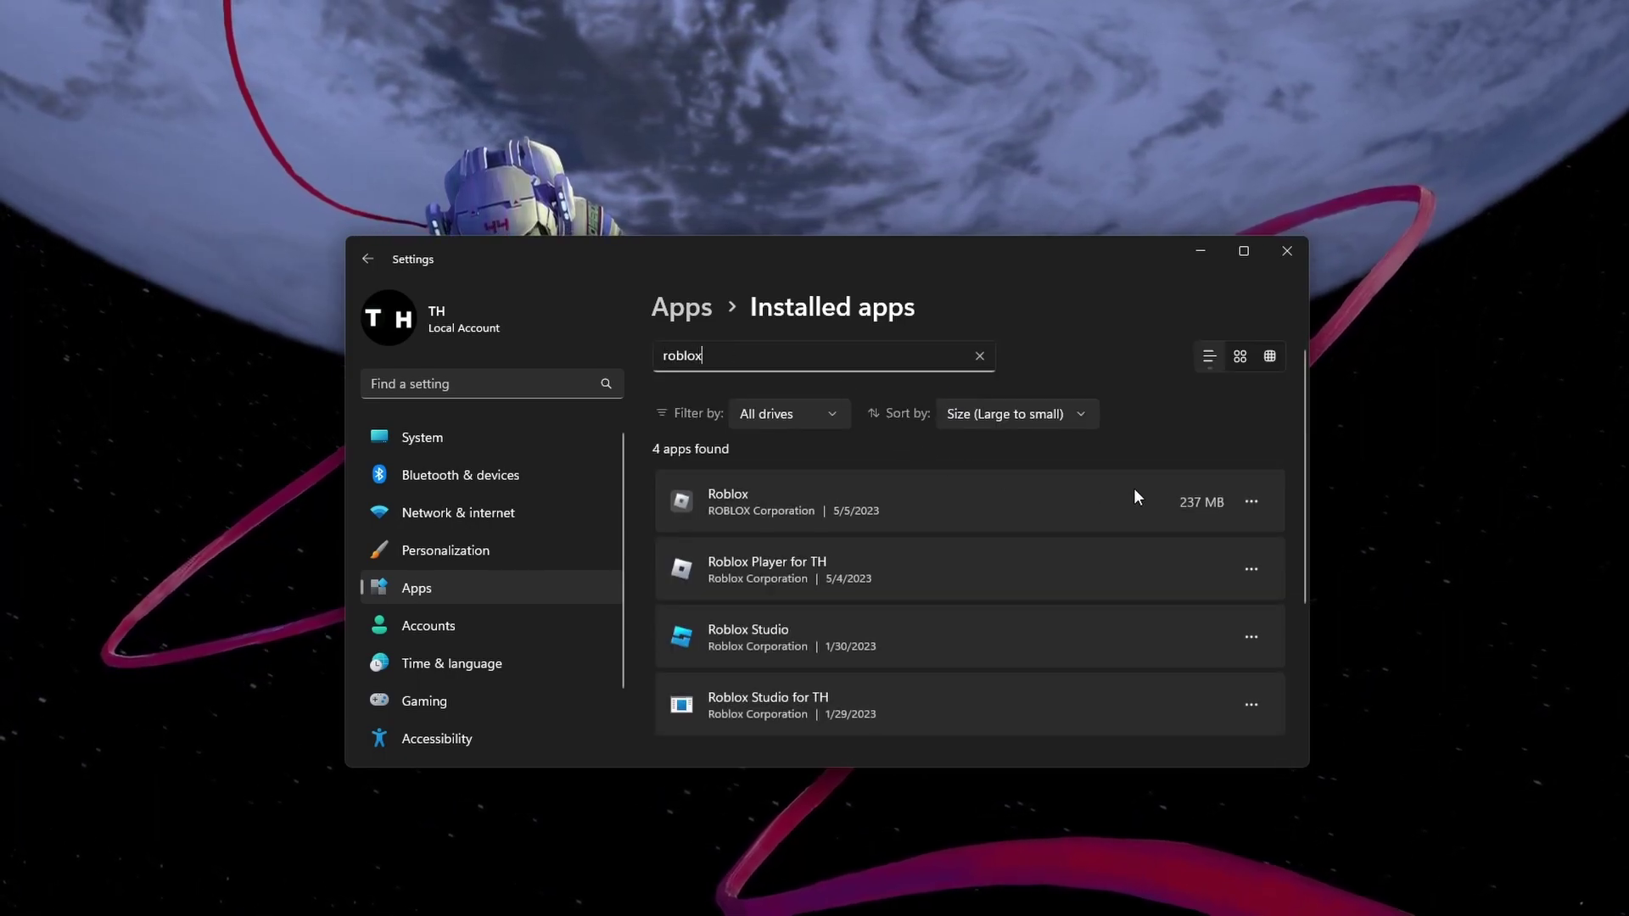
click(1251, 503)
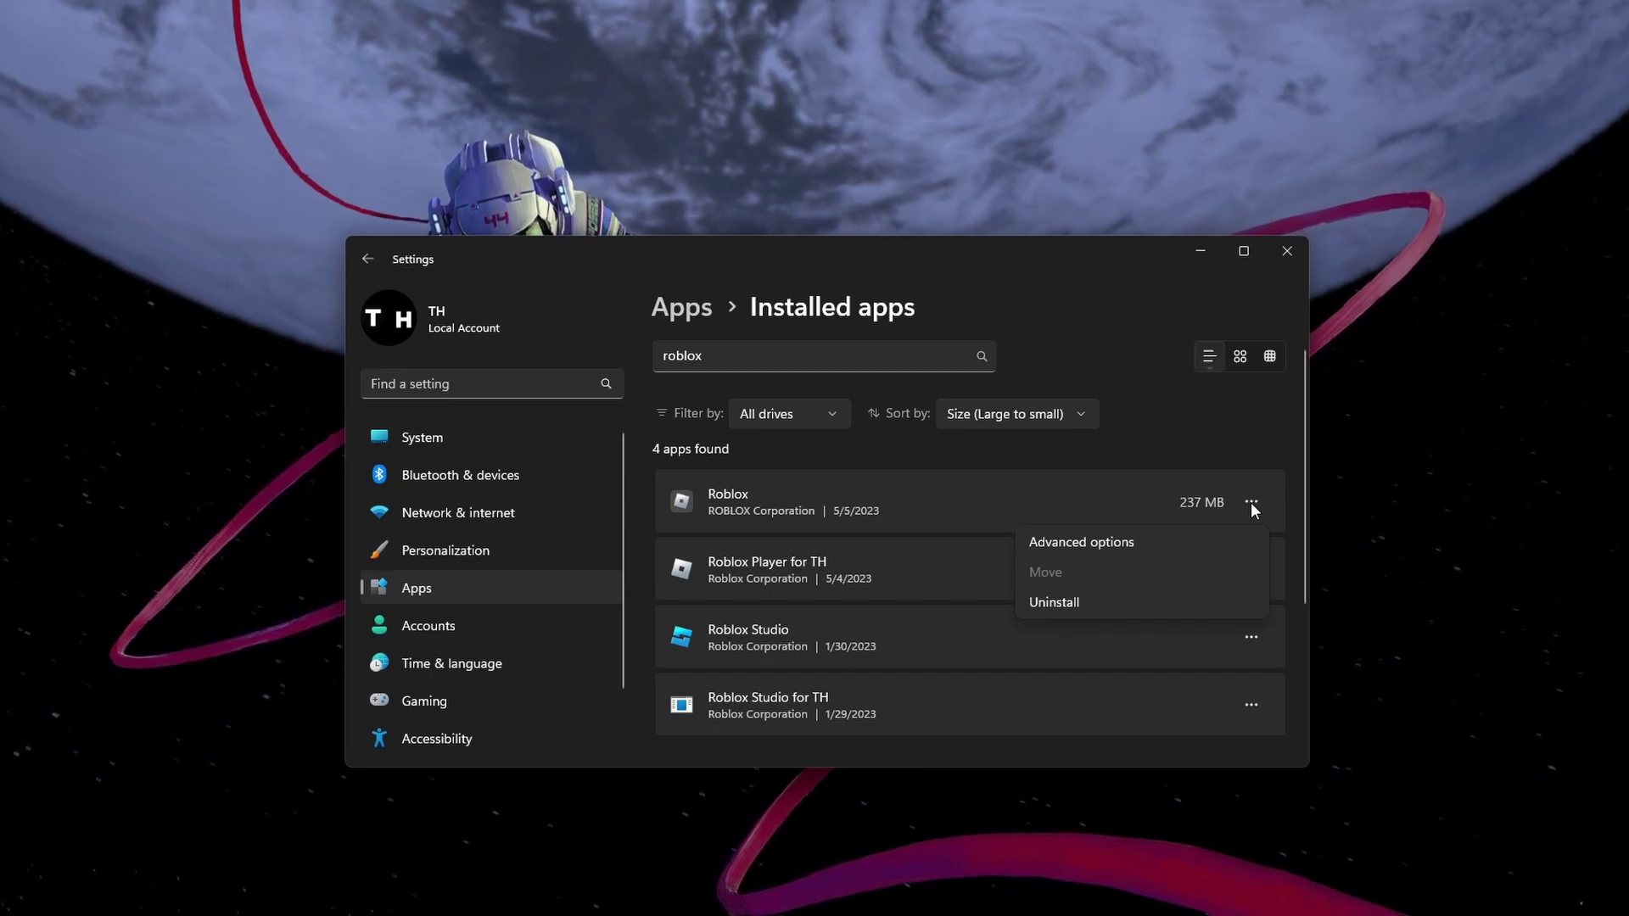
From Roblox's Advanced options, run Repair, confirm a Reset, then switch to System
click(1212, 538)
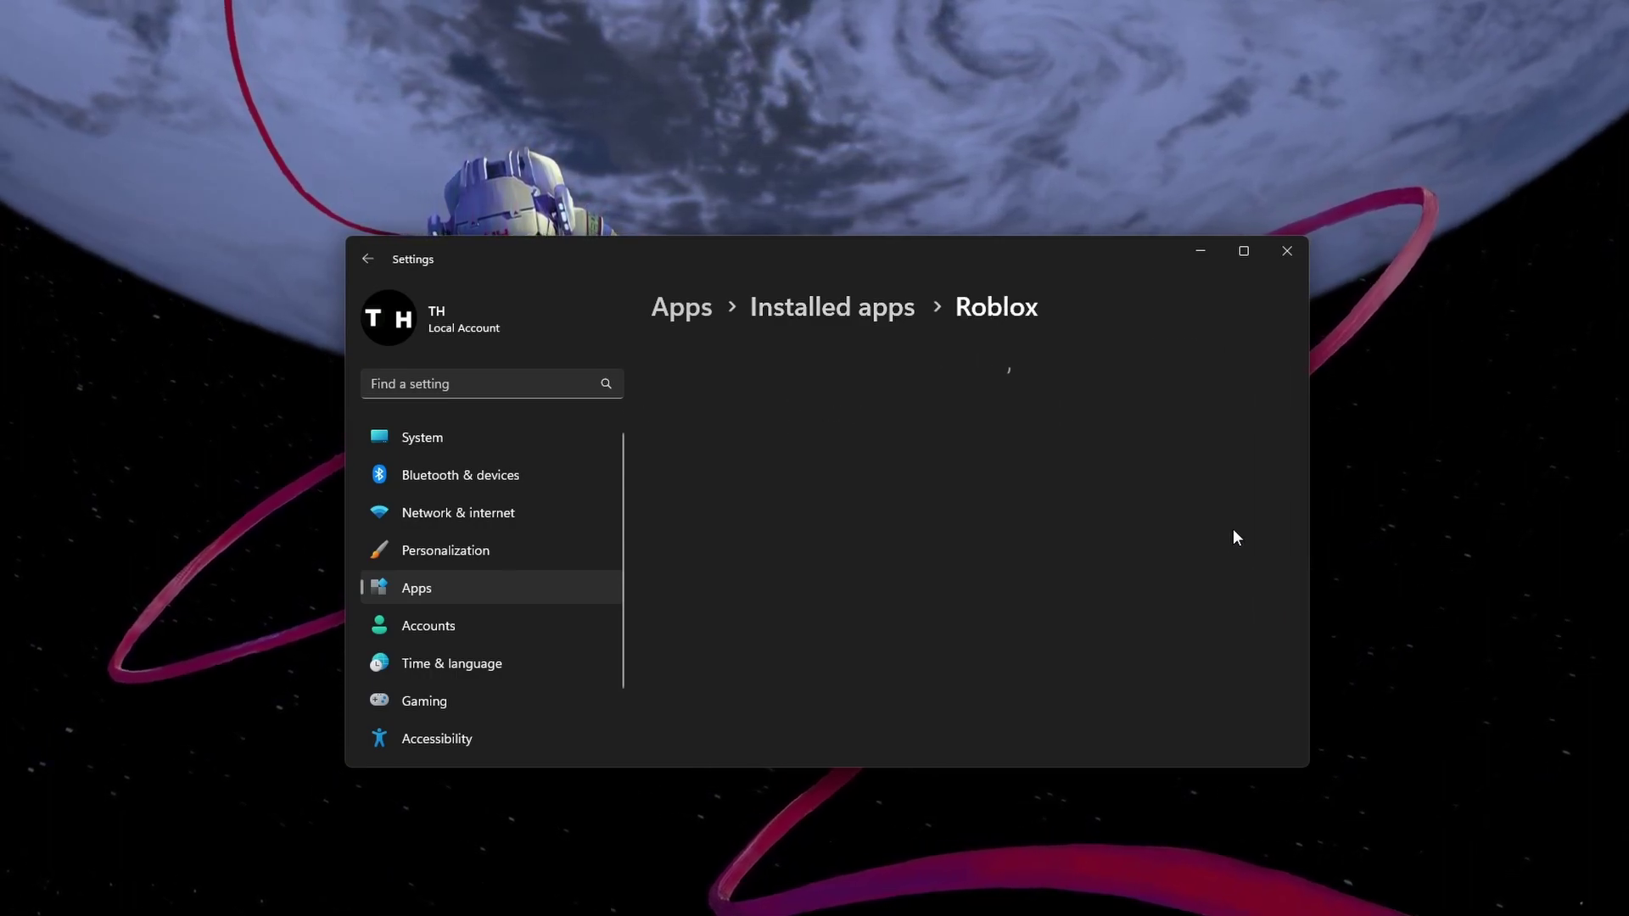
drag(1302, 409, 1303, 623)
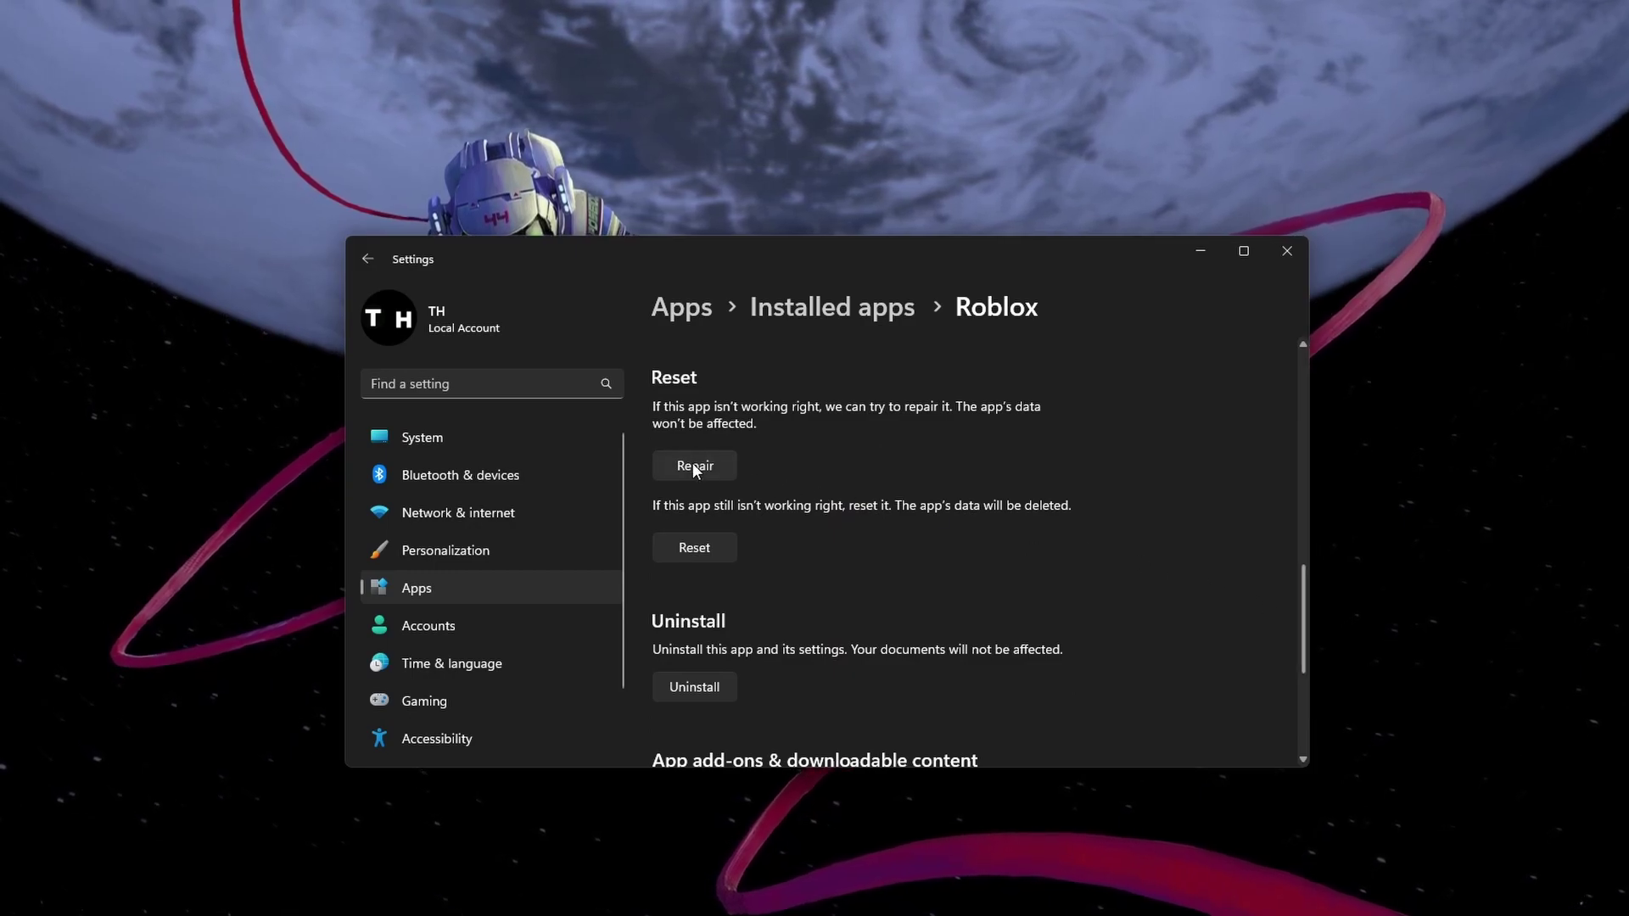
click(695, 465)
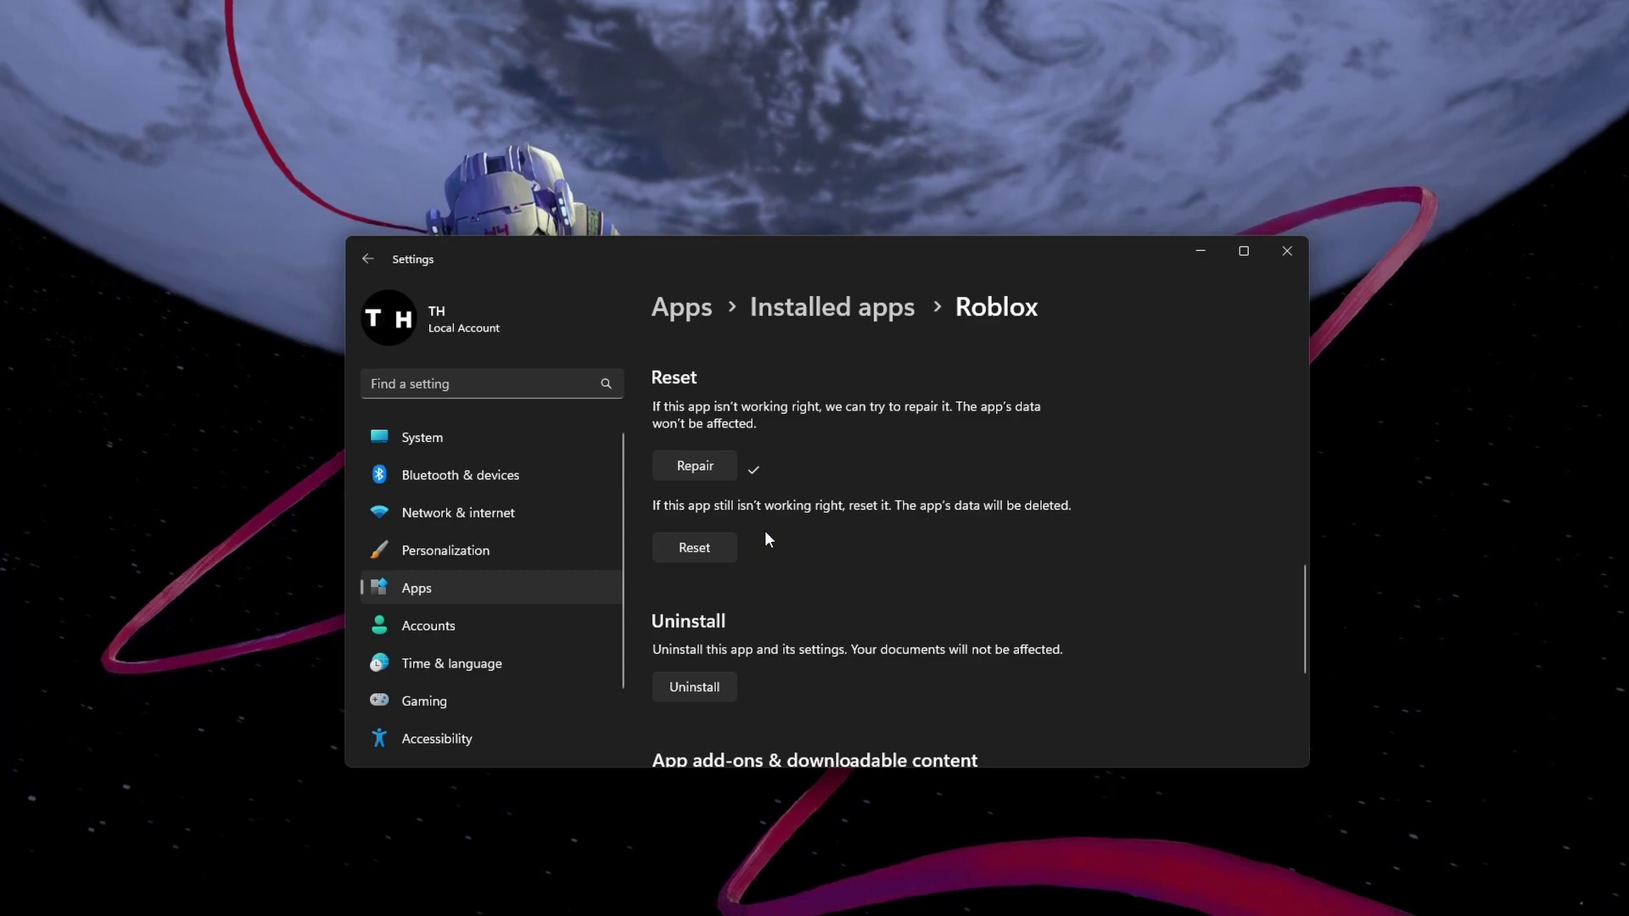
click(695, 548)
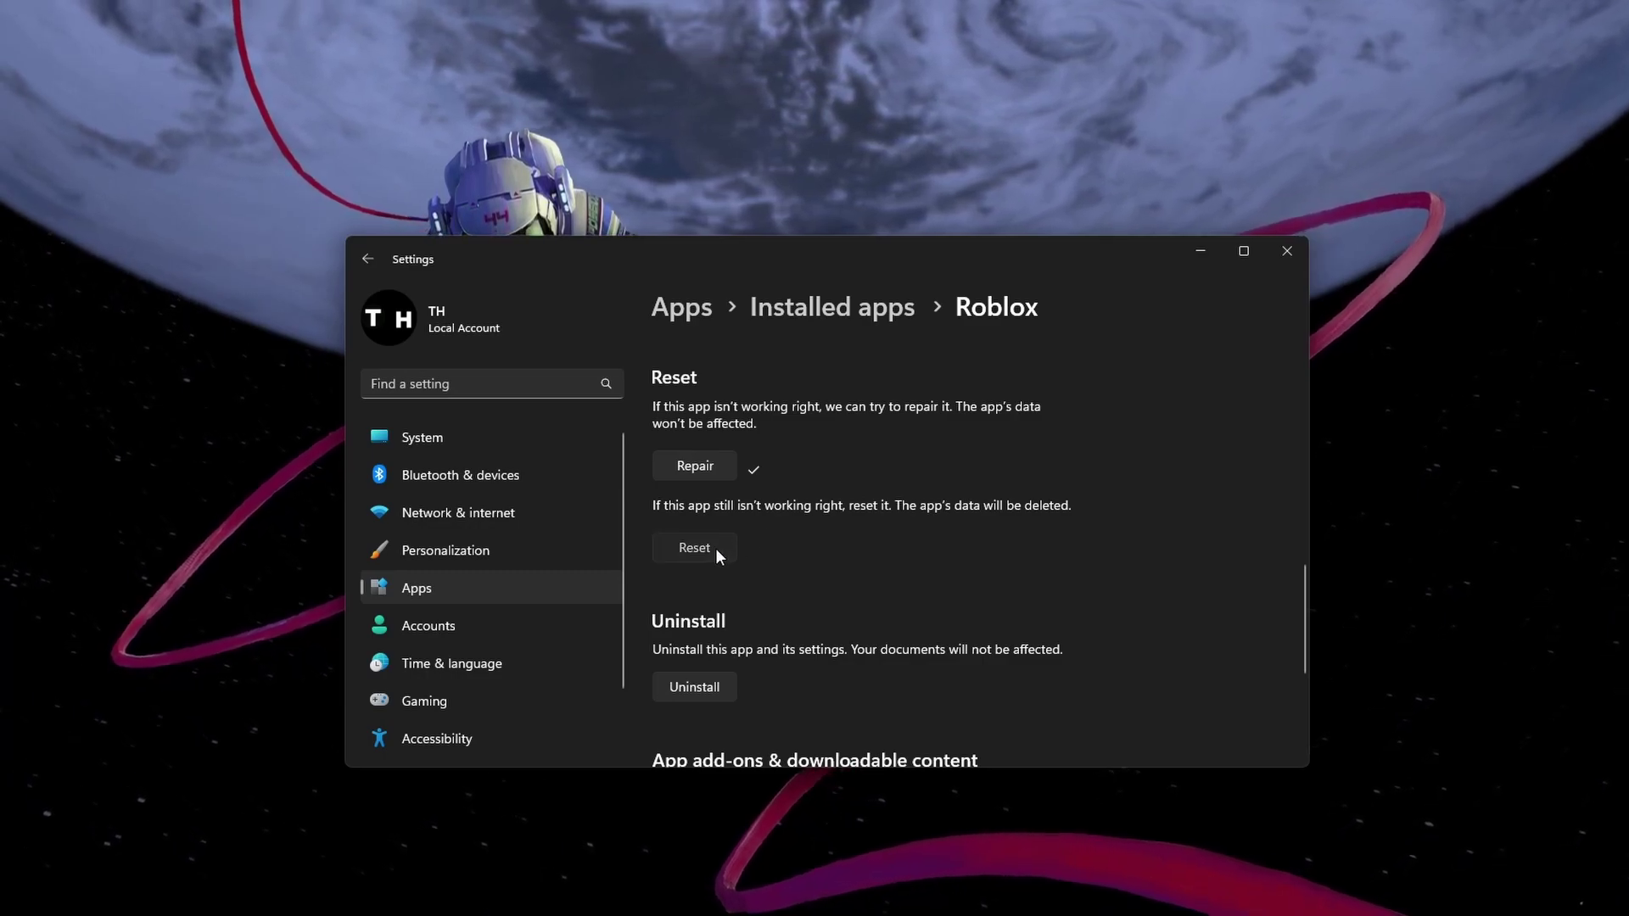
click(775, 497)
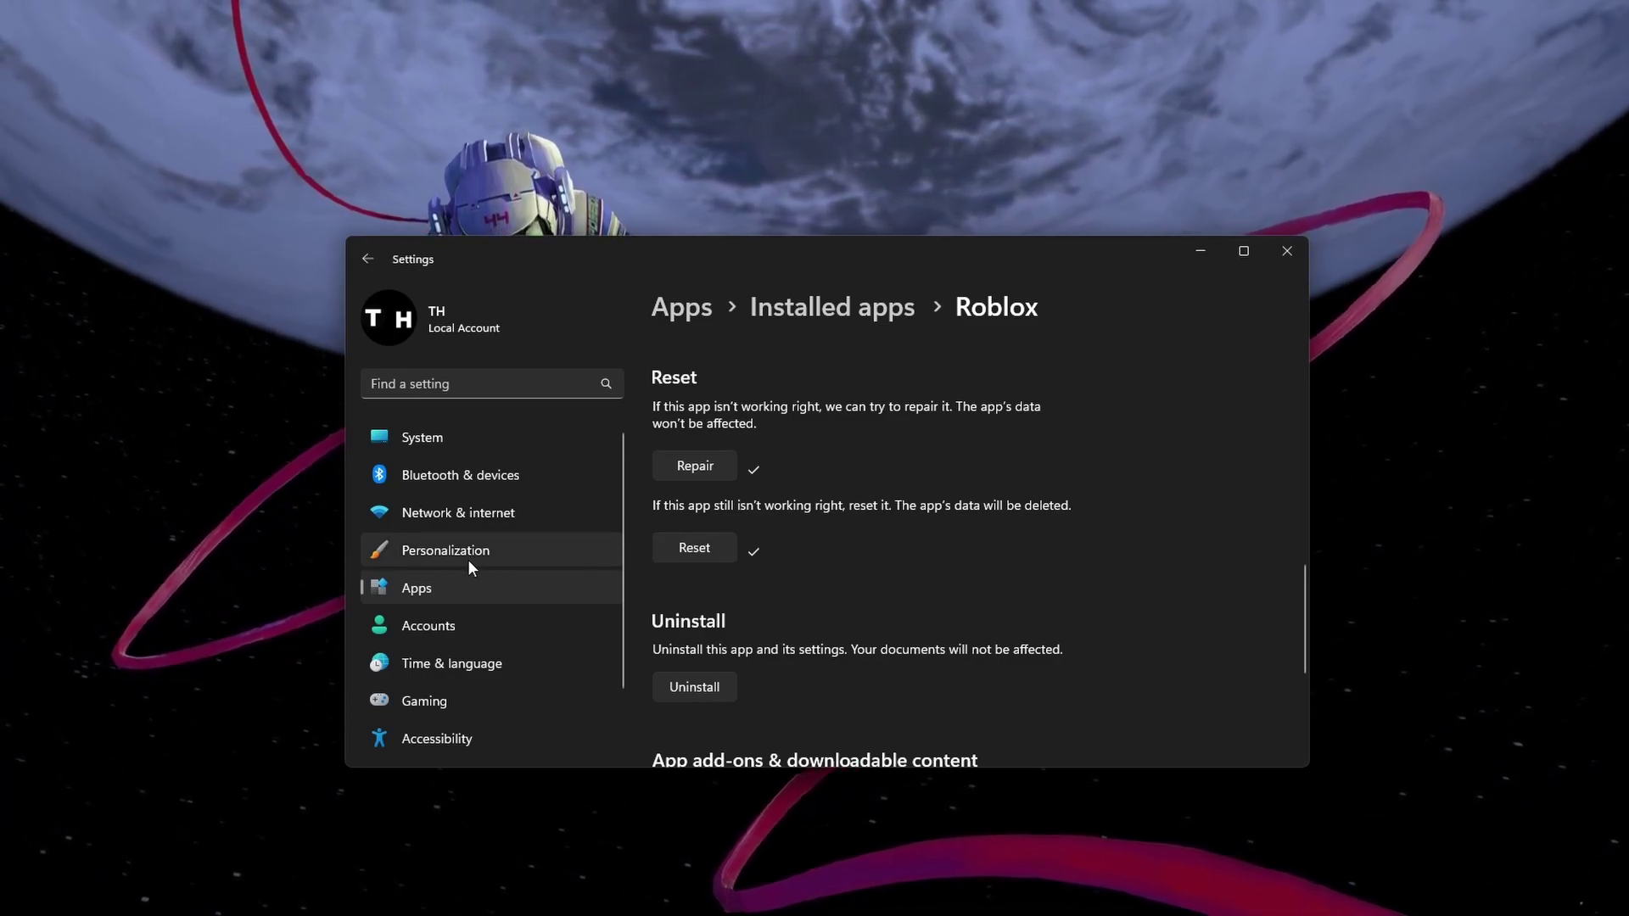
click(465, 436)
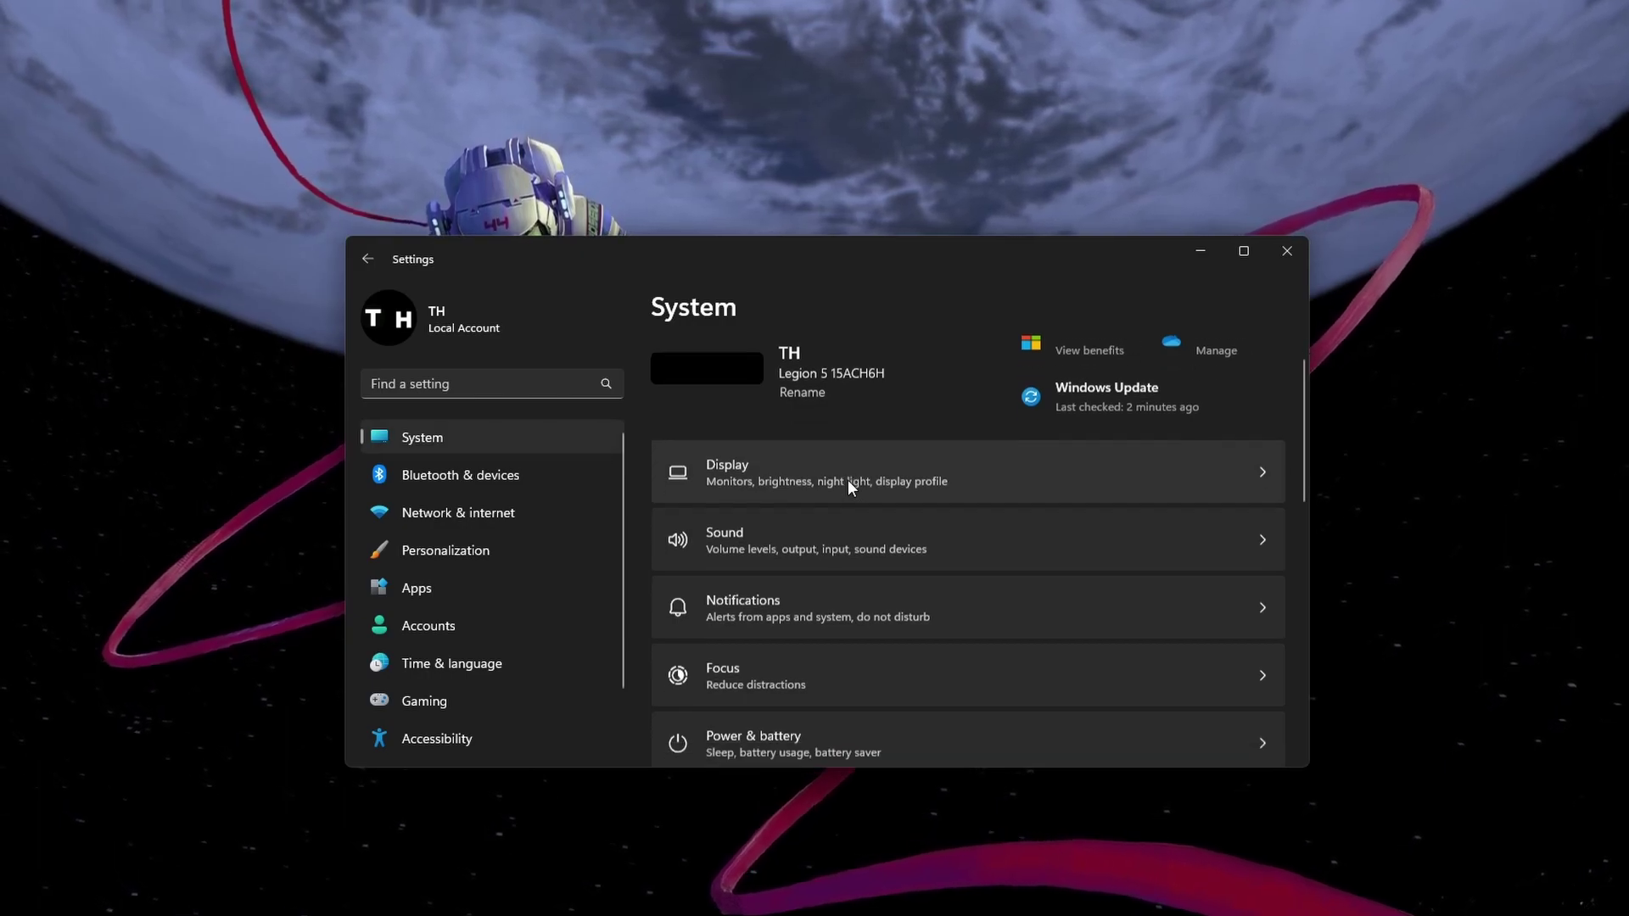
scroll(847, 481, down, 5)
Run the Windows Store Apps troubleshooter under Troubleshoot > Other troubleshooters, then close it
click(854, 656)
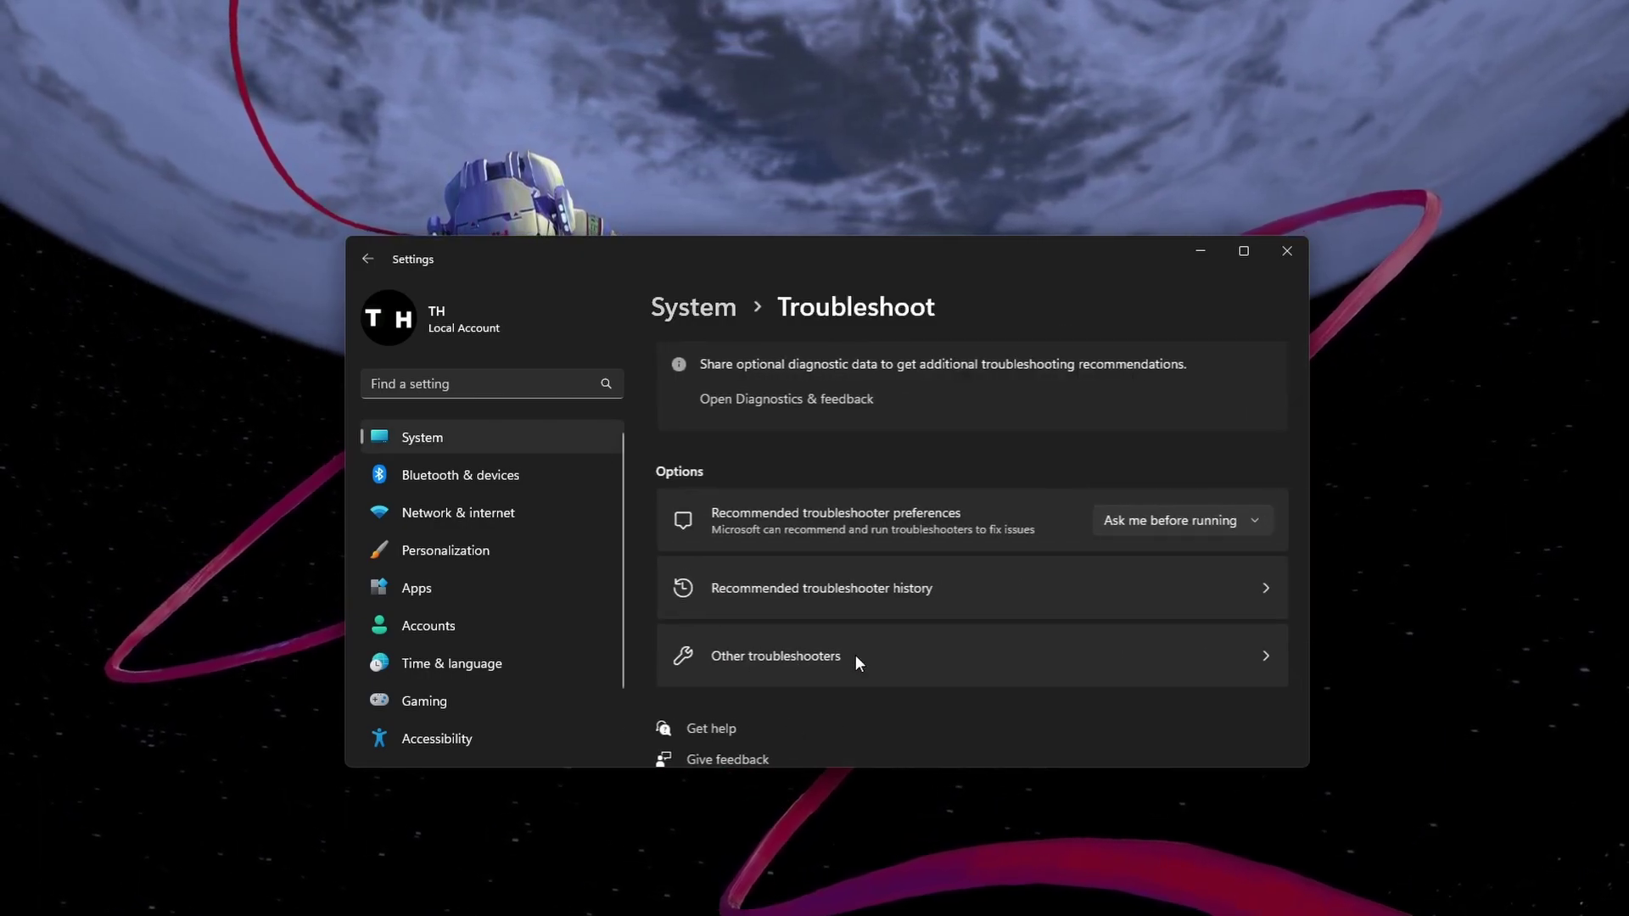
click(890, 654)
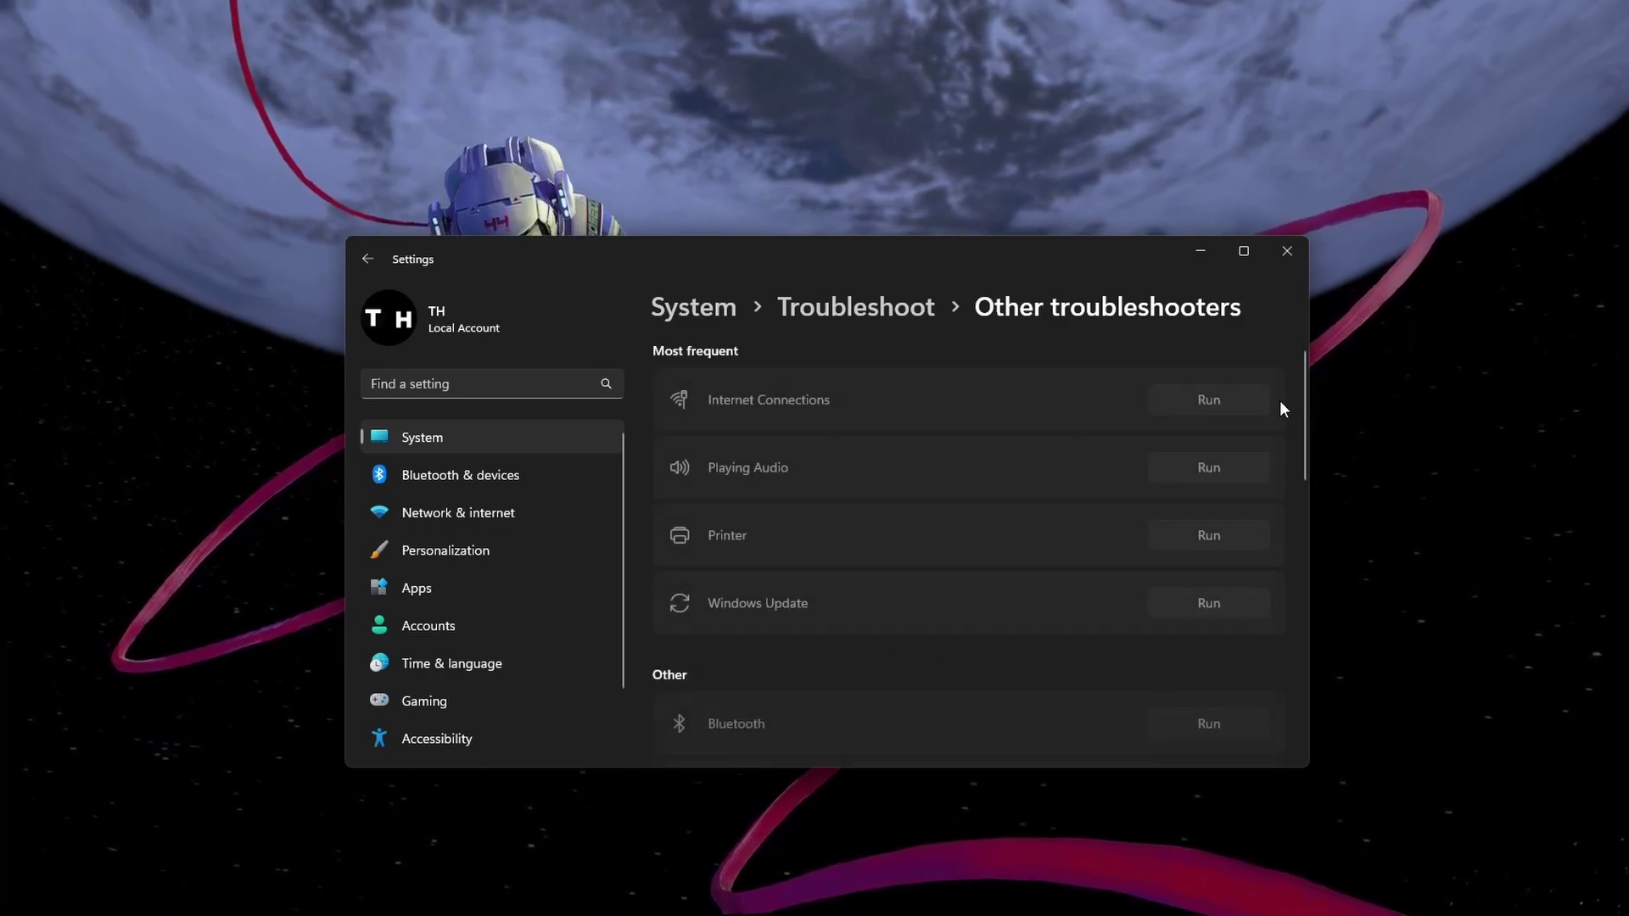
drag(1300, 381, 1279, 653)
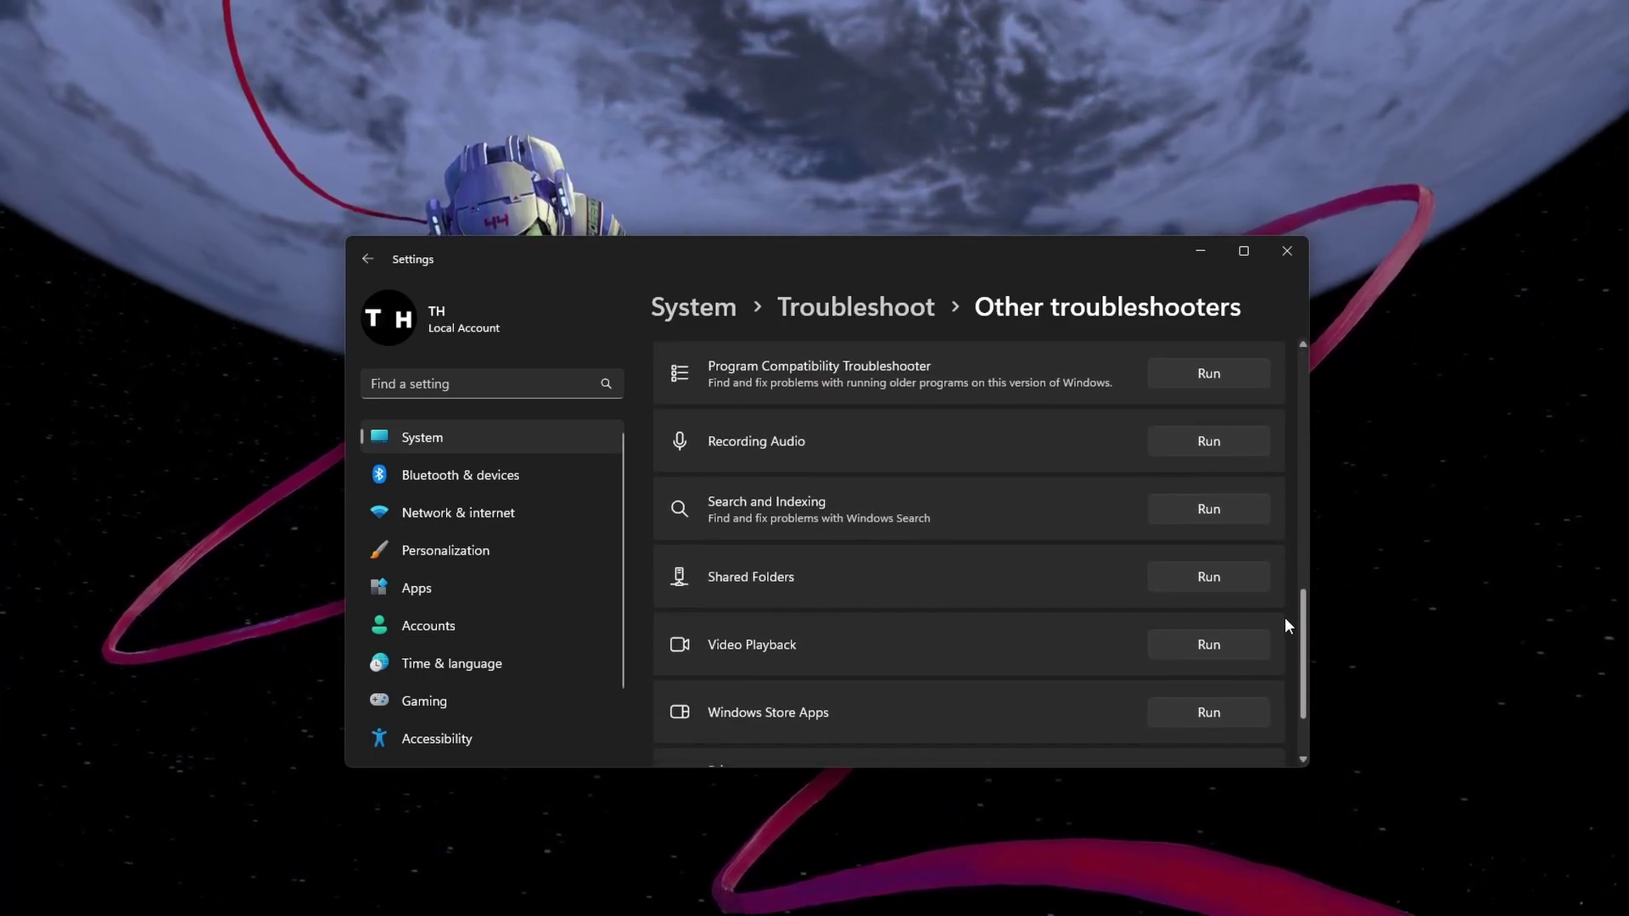
click(1208, 605)
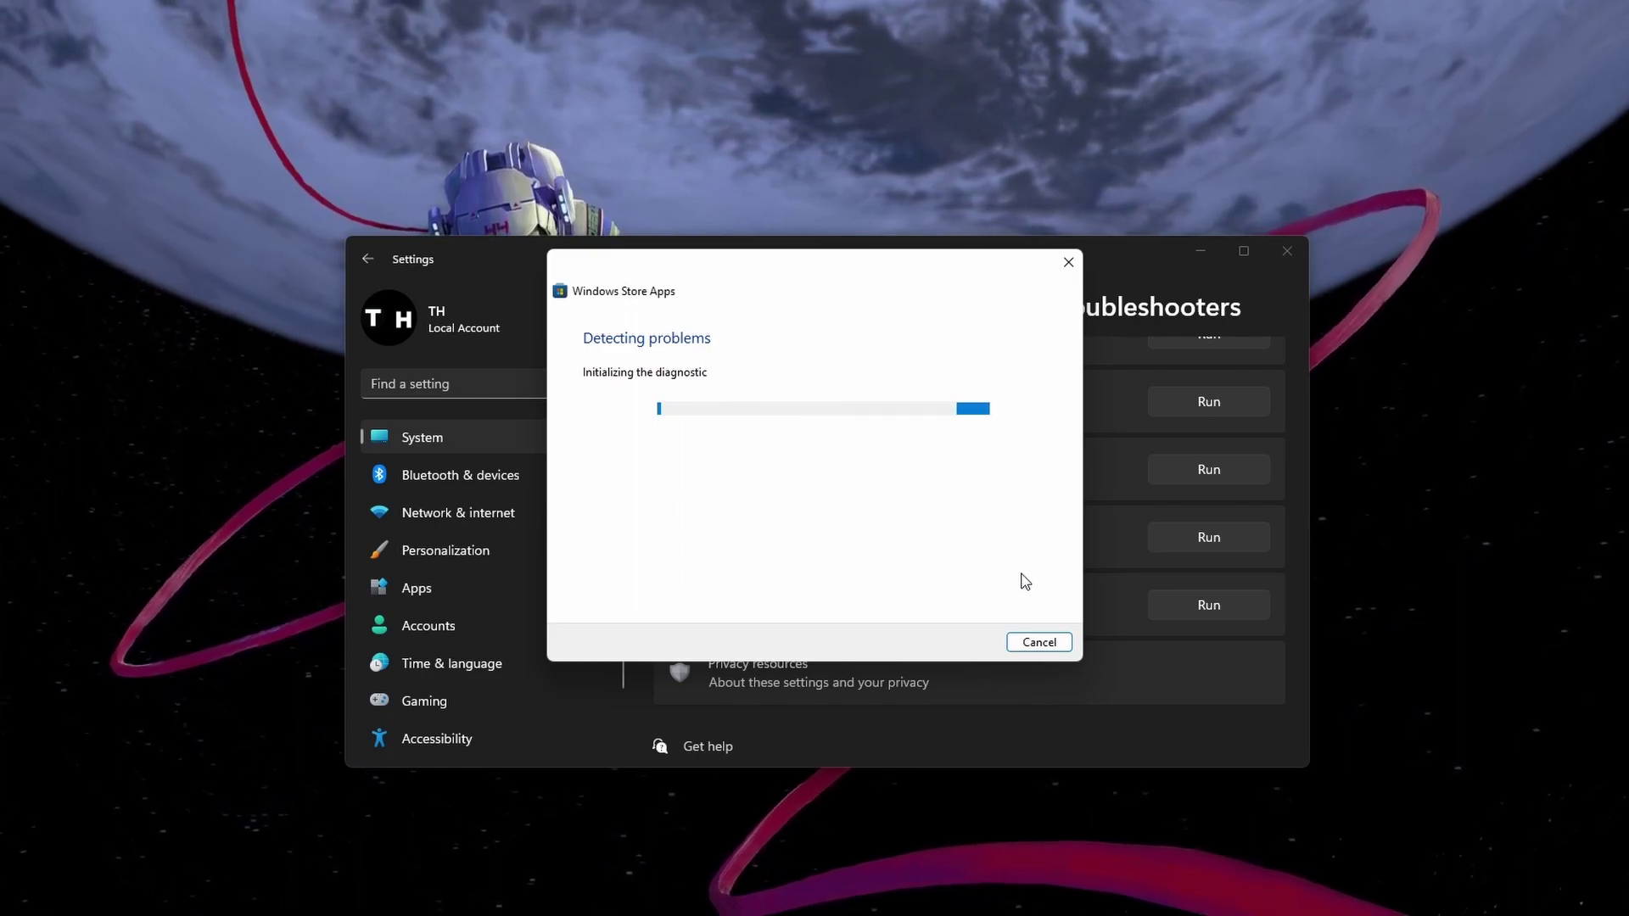
click(1039, 641)
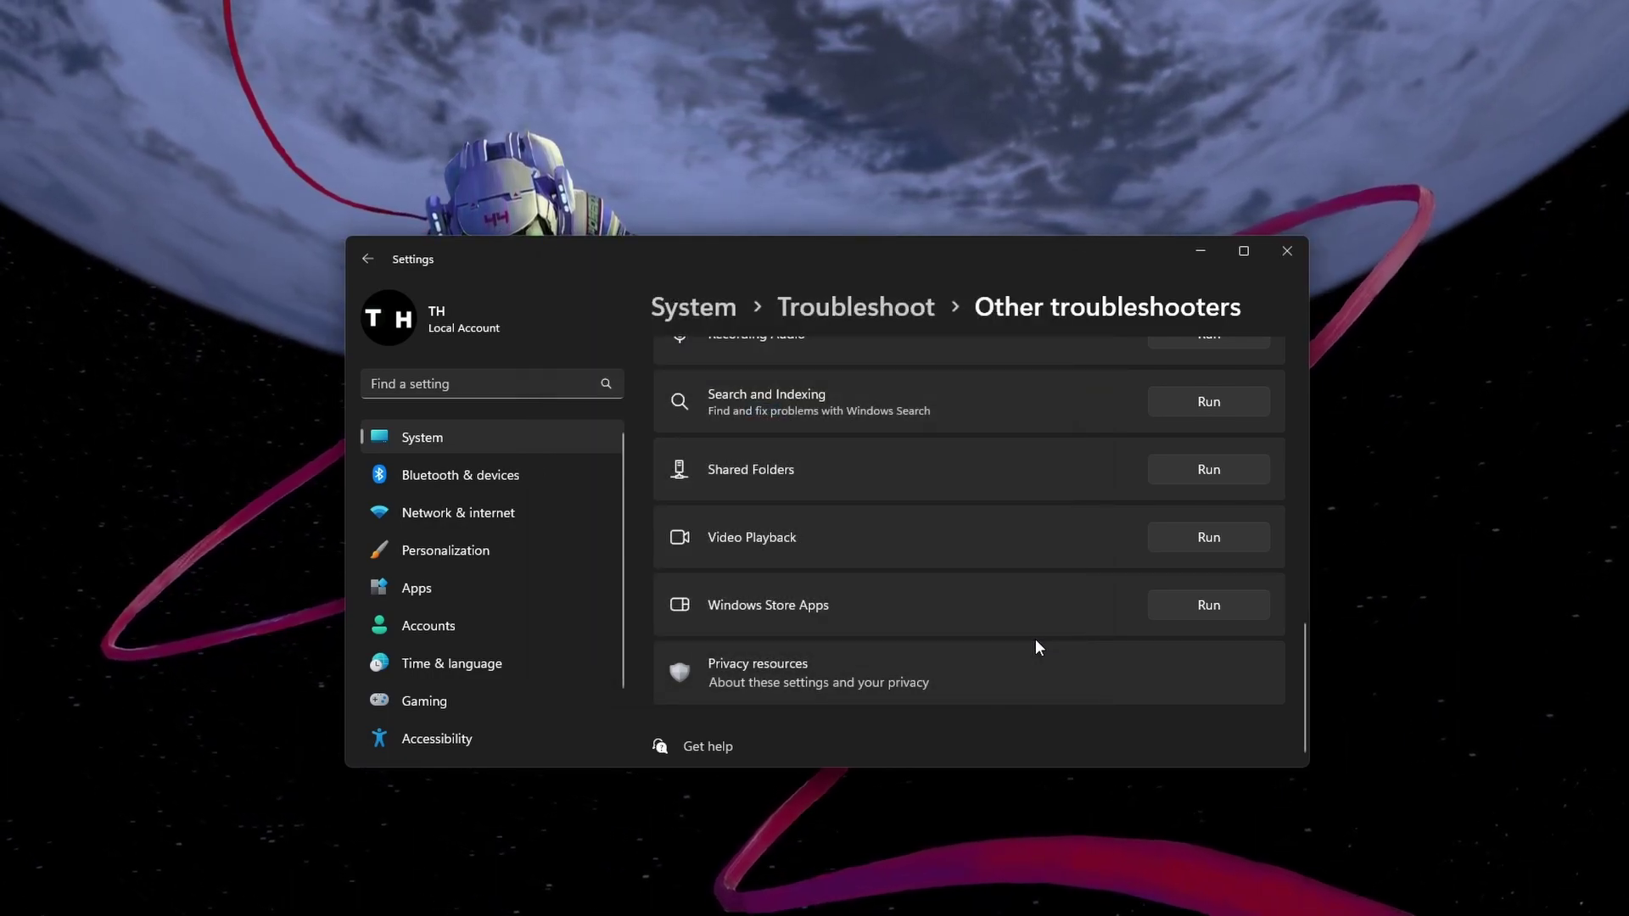
scroll(482, 514, down, 2)
Run a Check for updates in Windows Update, confirming the system is up to date
click(521, 737)
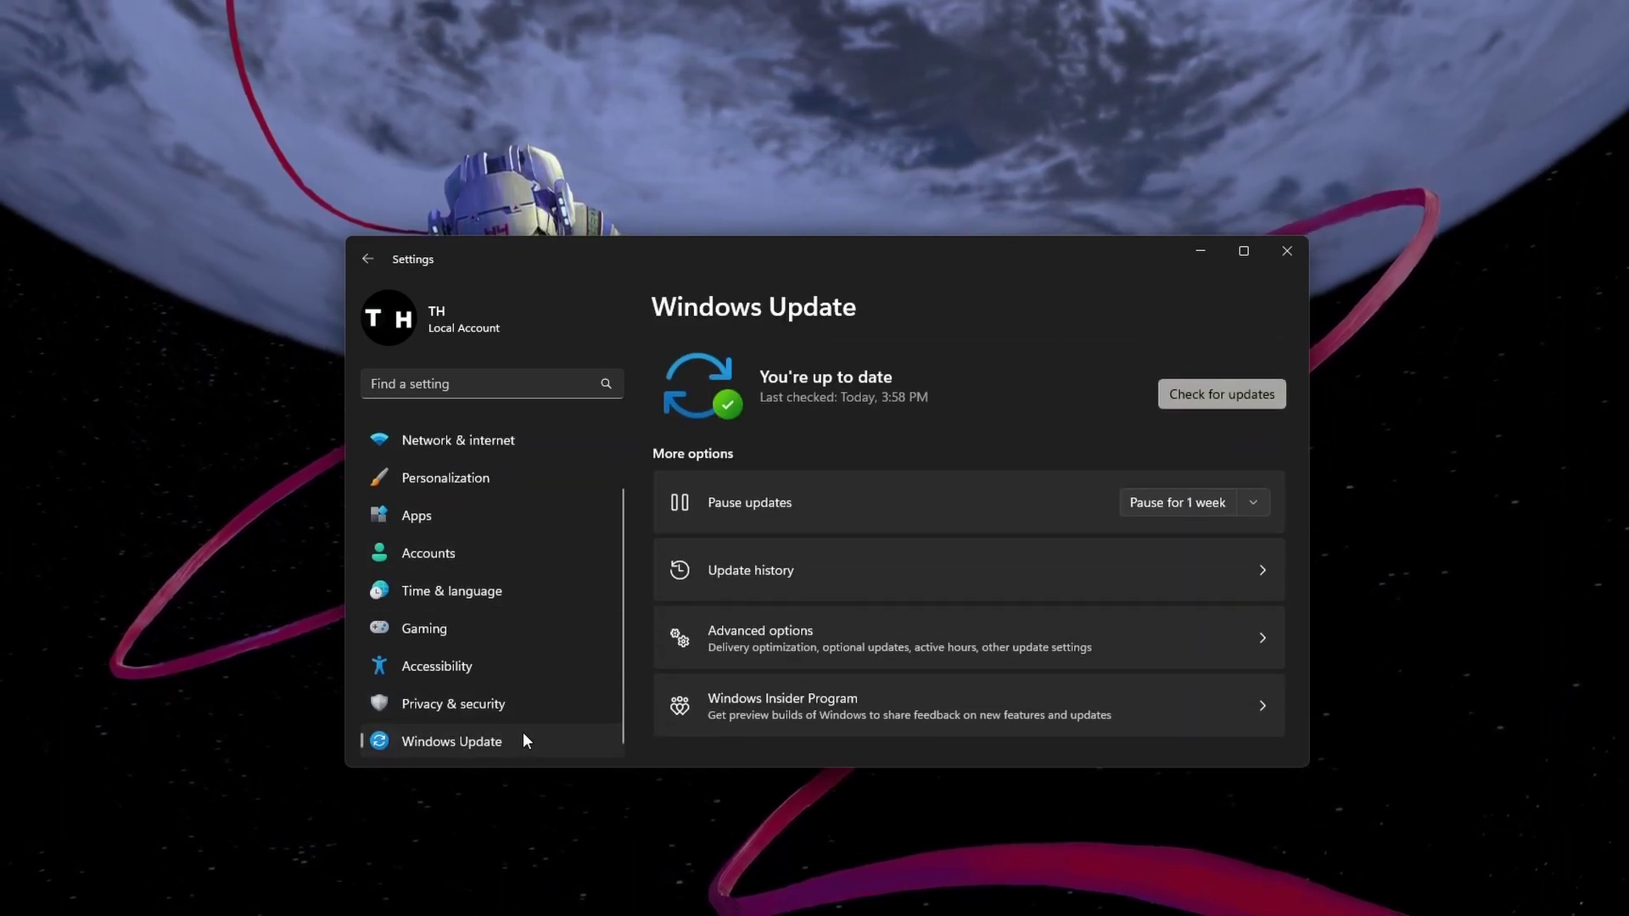
click(1166, 404)
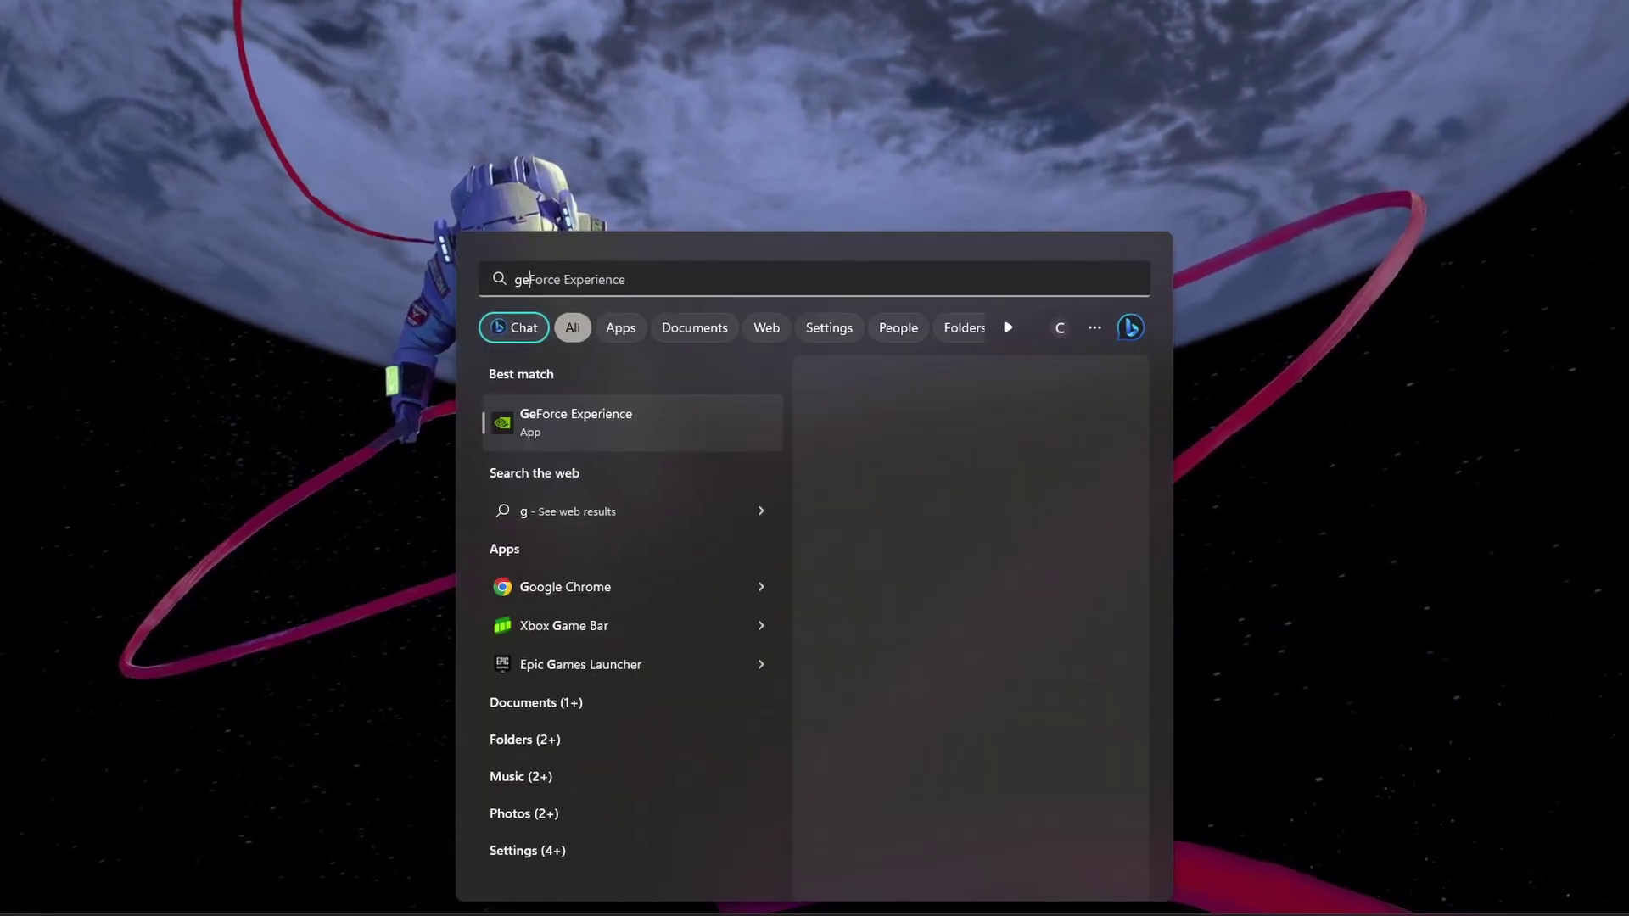
text(force experien)
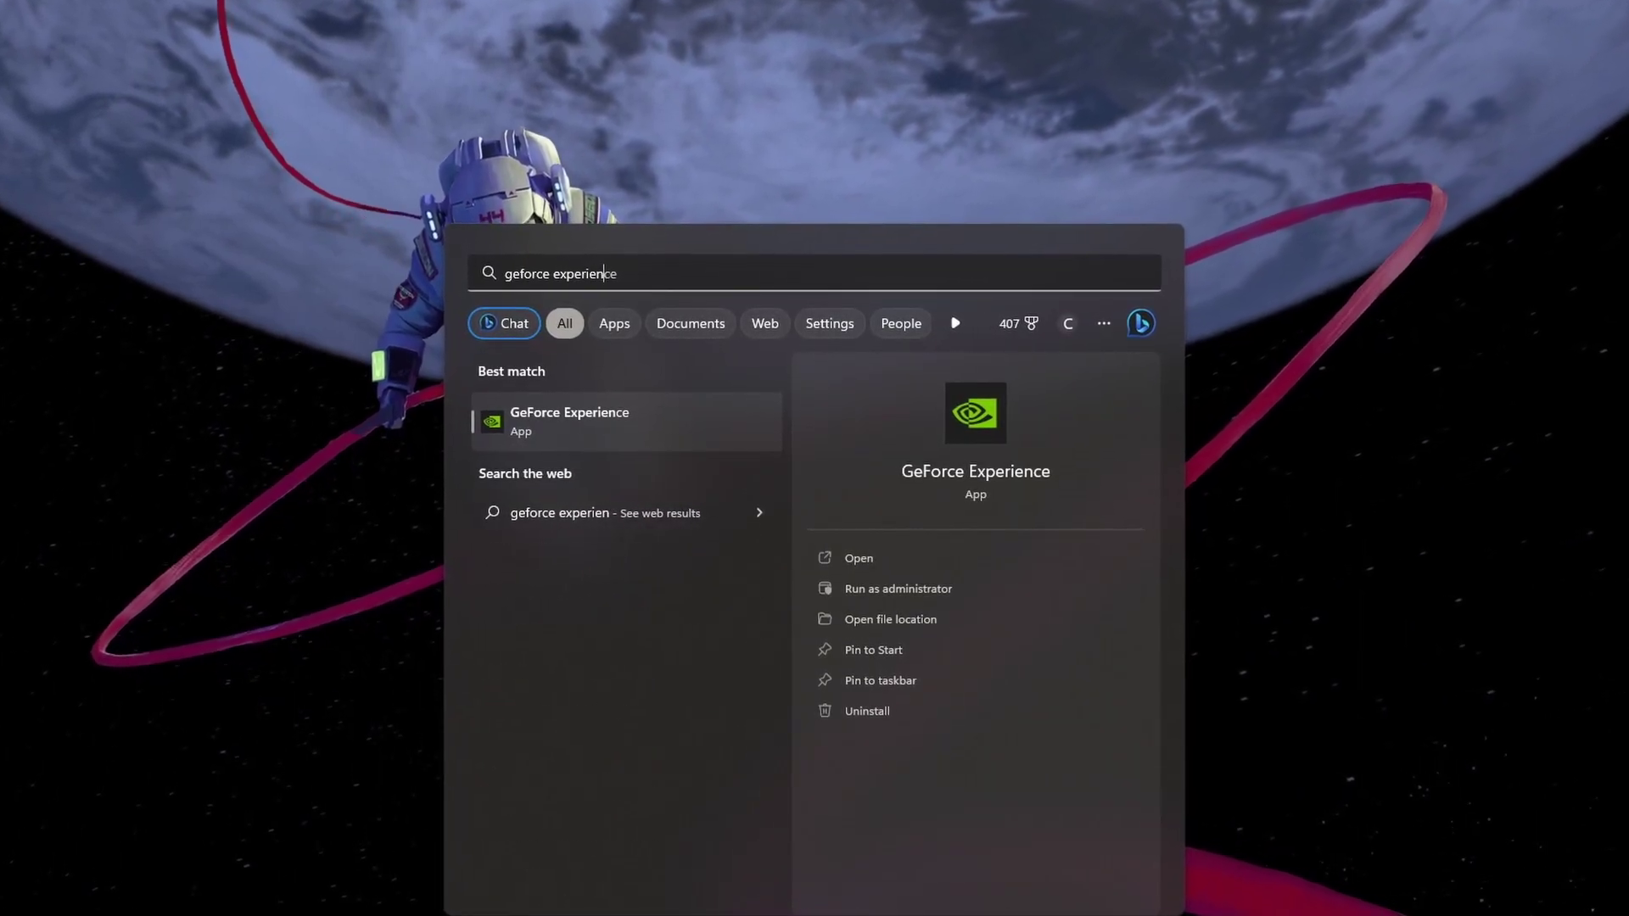
text(ce)
Compare drivers in GeForce Experience's Drivers tab: 531.79 available versus 527.99 installed
key(Return)
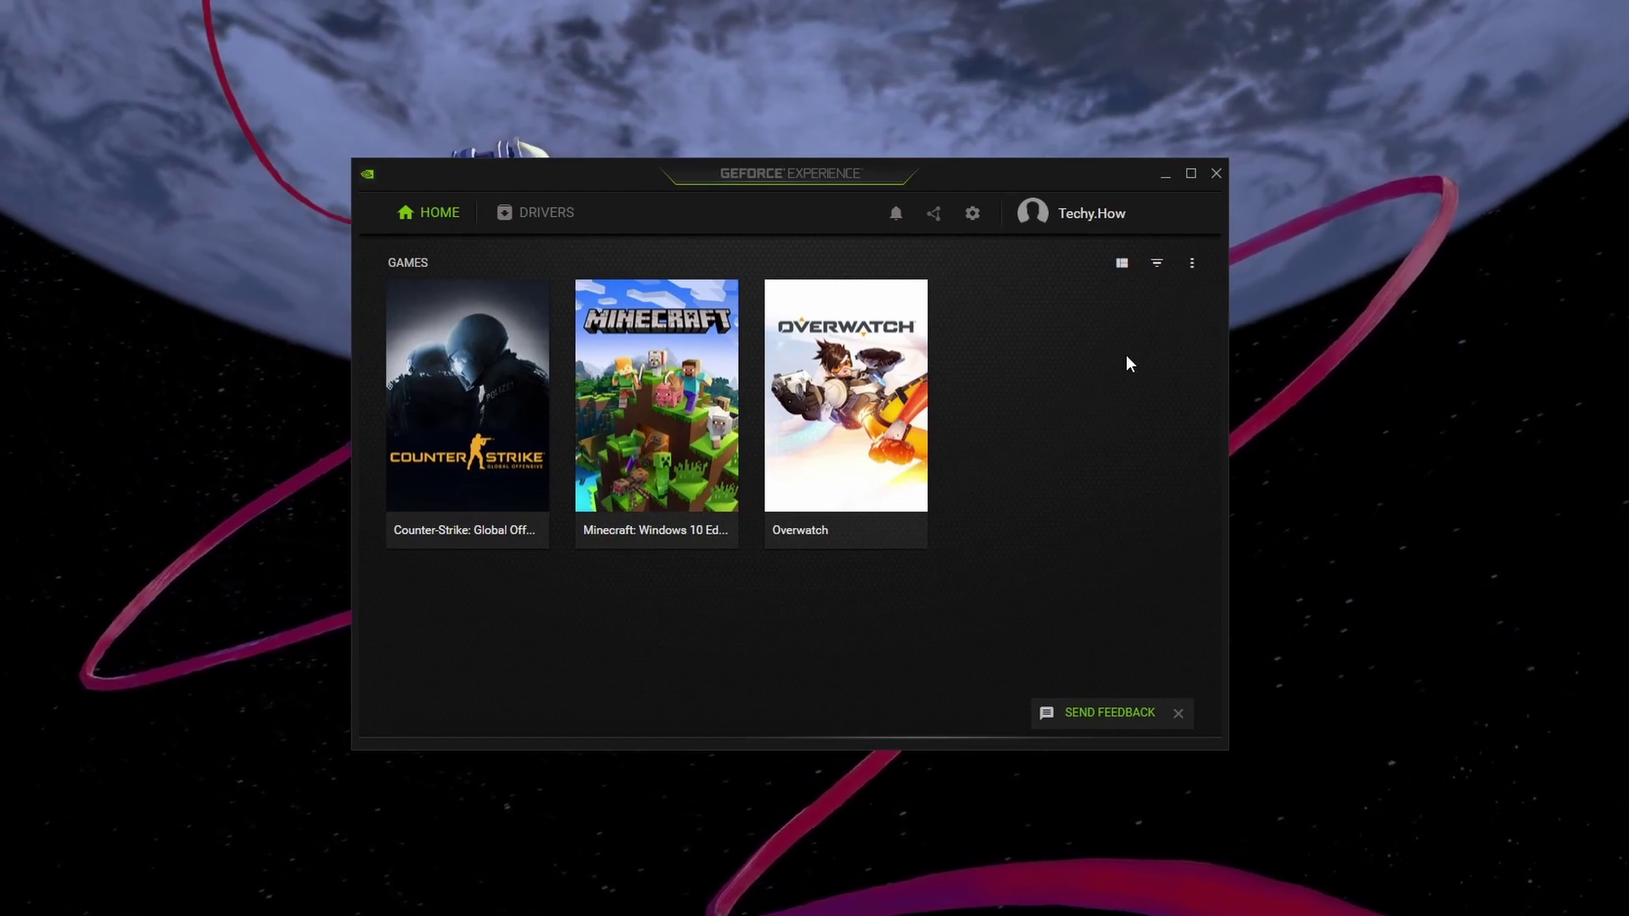
key(super)
text(amd)
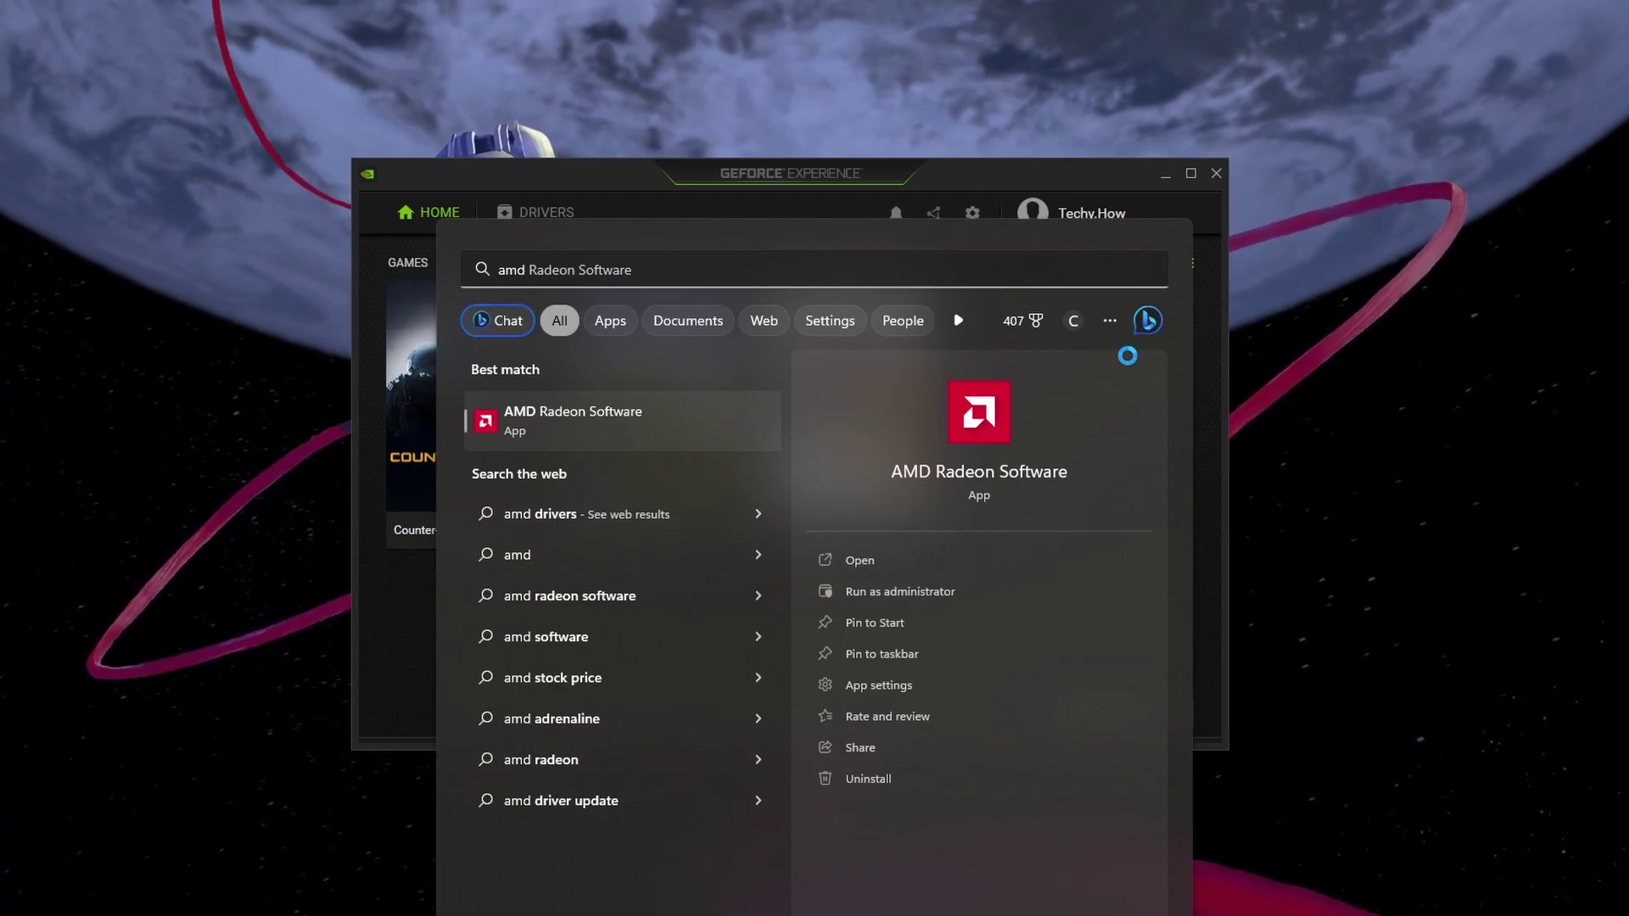
key(Escape)
click(546, 213)
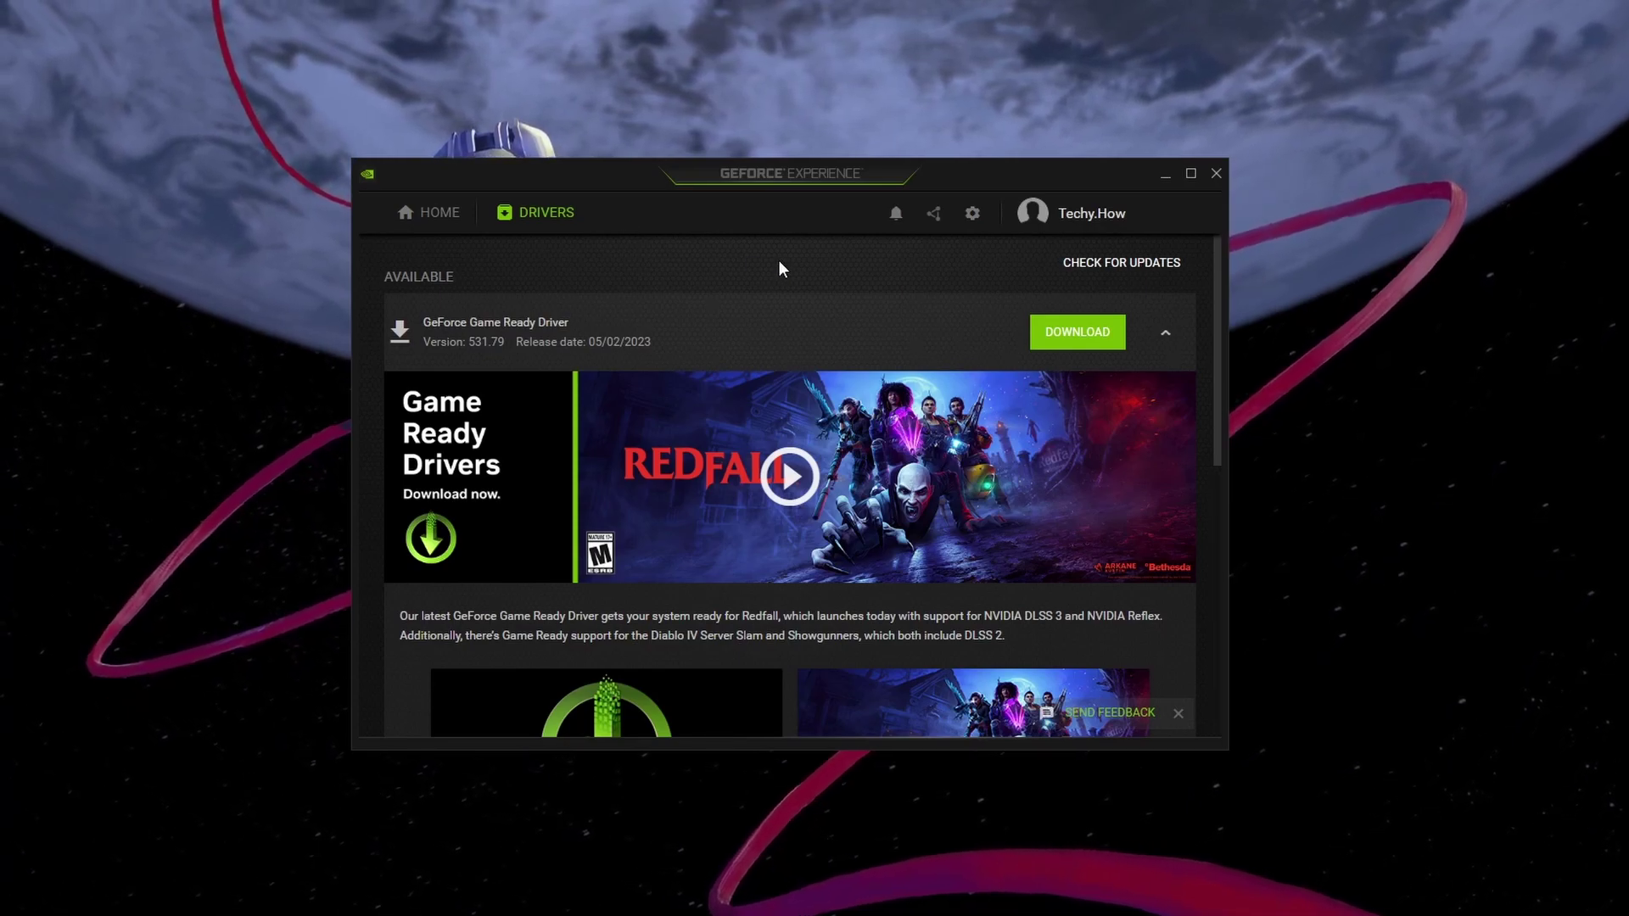
click(1164, 335)
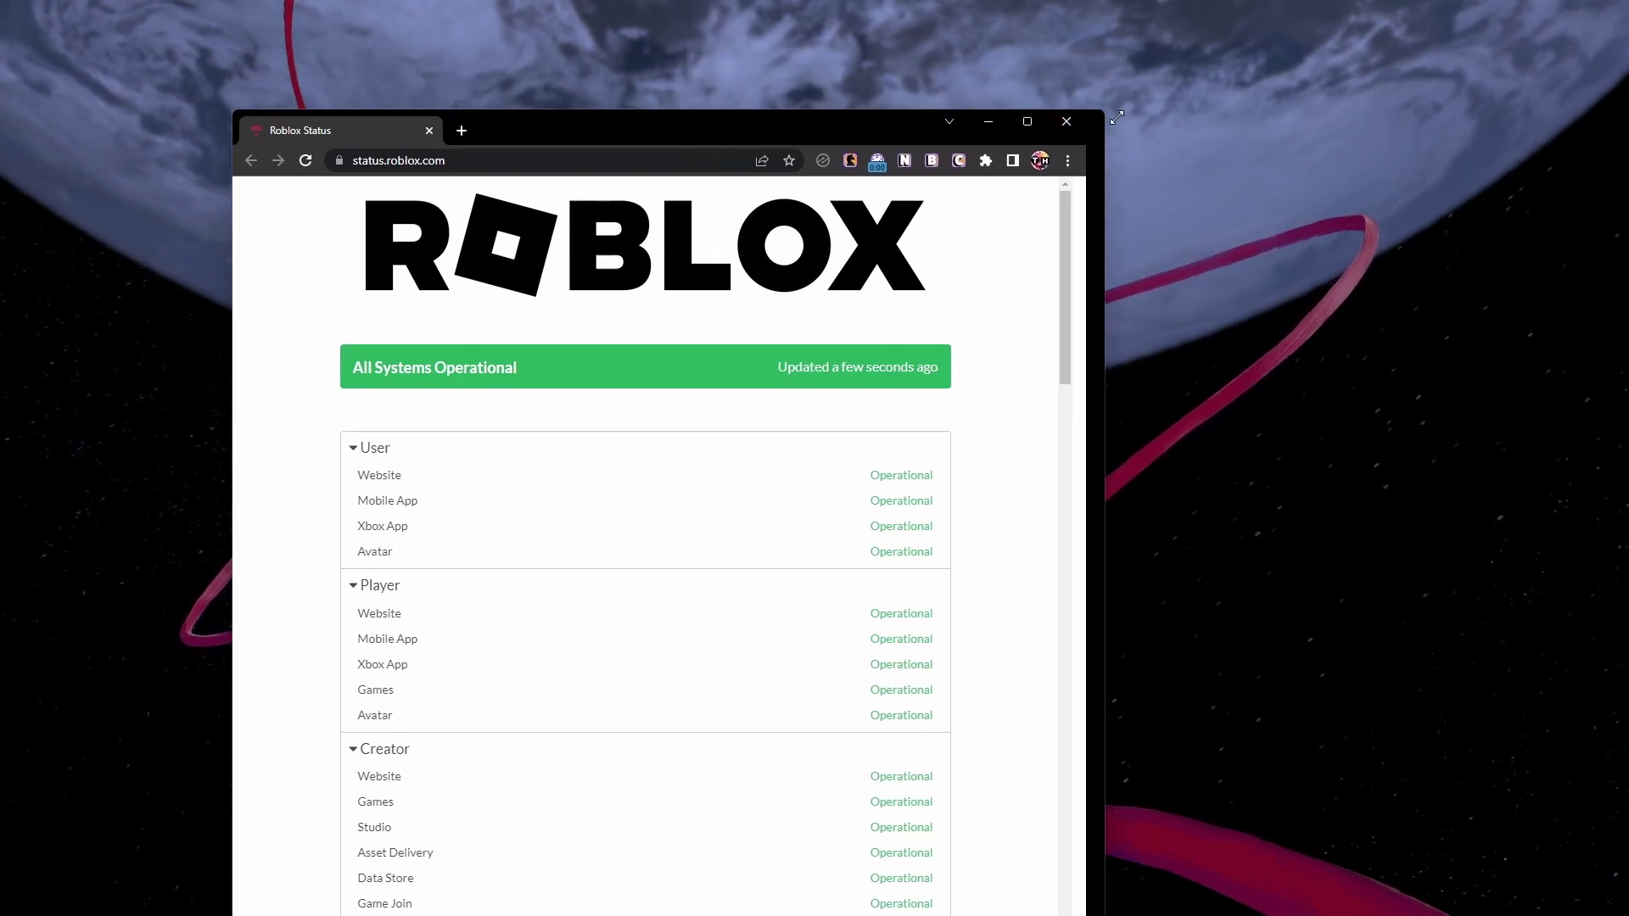
Enlarge the Roblox Status window, collapse User, Player and Creator, and review incident history
mouse_move(514, 78)
mouse_down()
mouse_move(1073, 223)
mouse_move(1045, 90)
mouse_up()
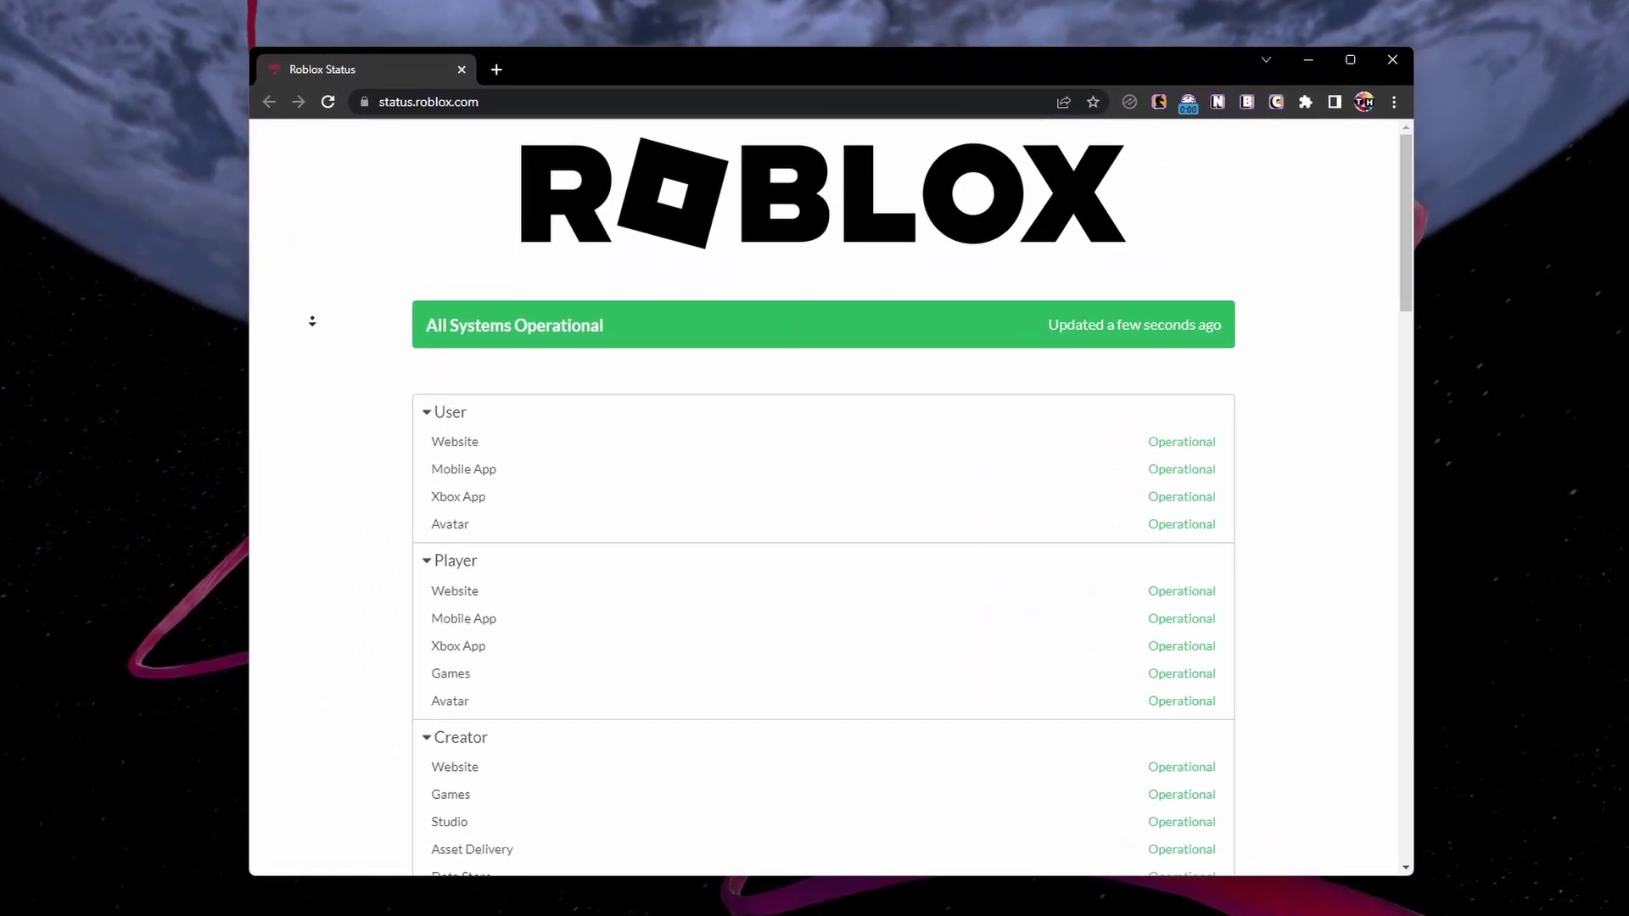
scroll(310, 346, down, 1)
scroll(311, 347, down, 3)
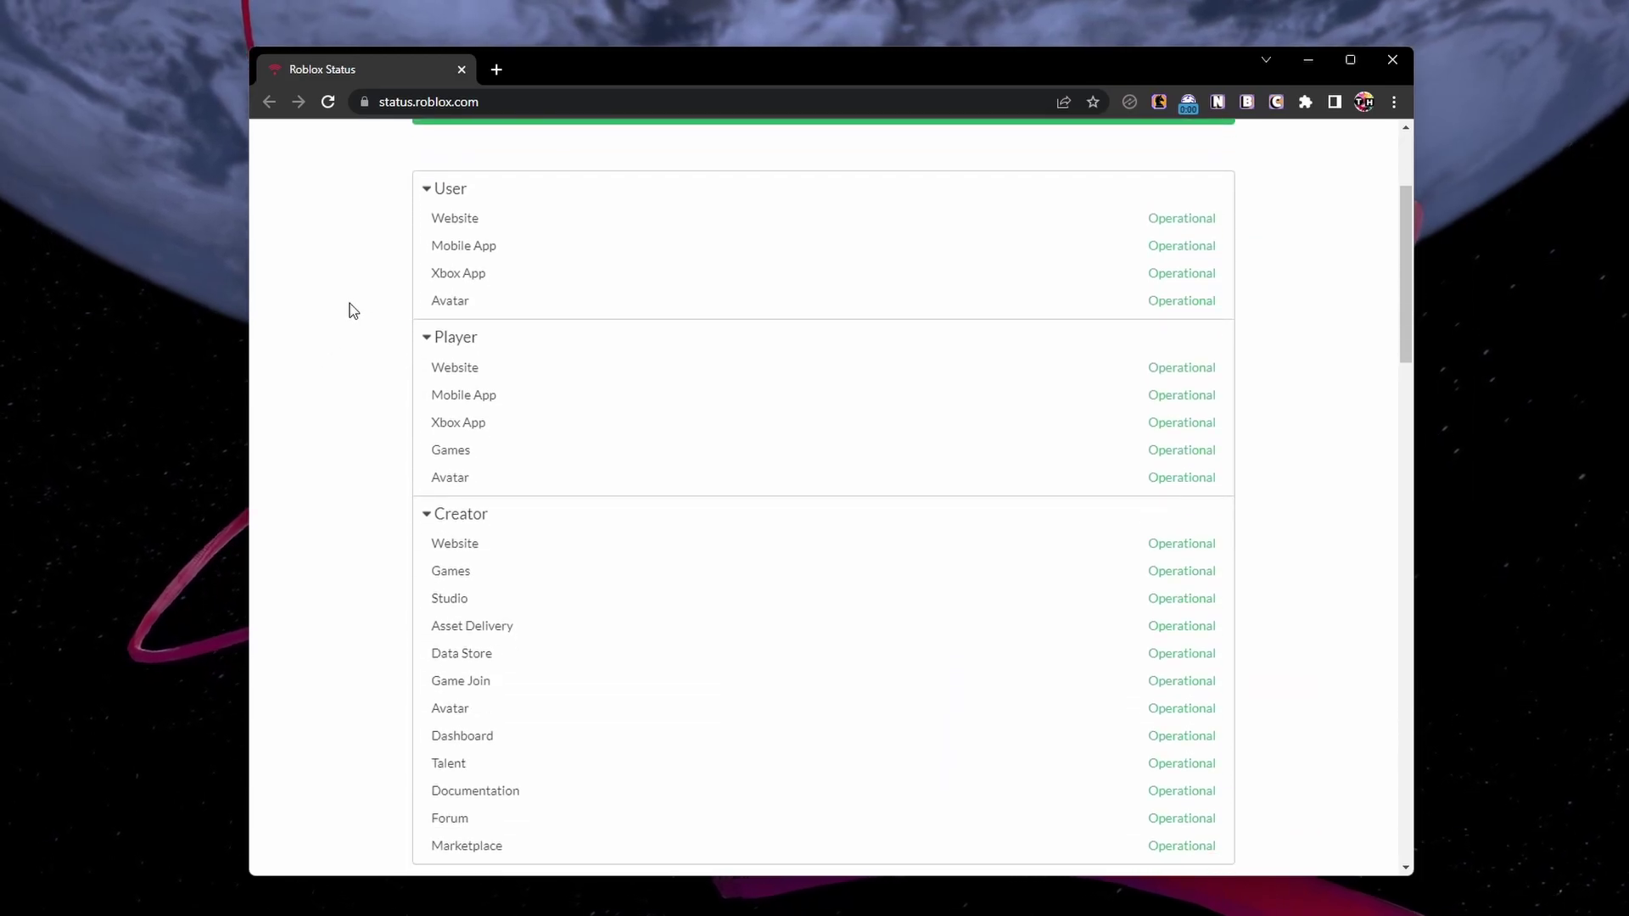
click(431, 194)
click(428, 232)
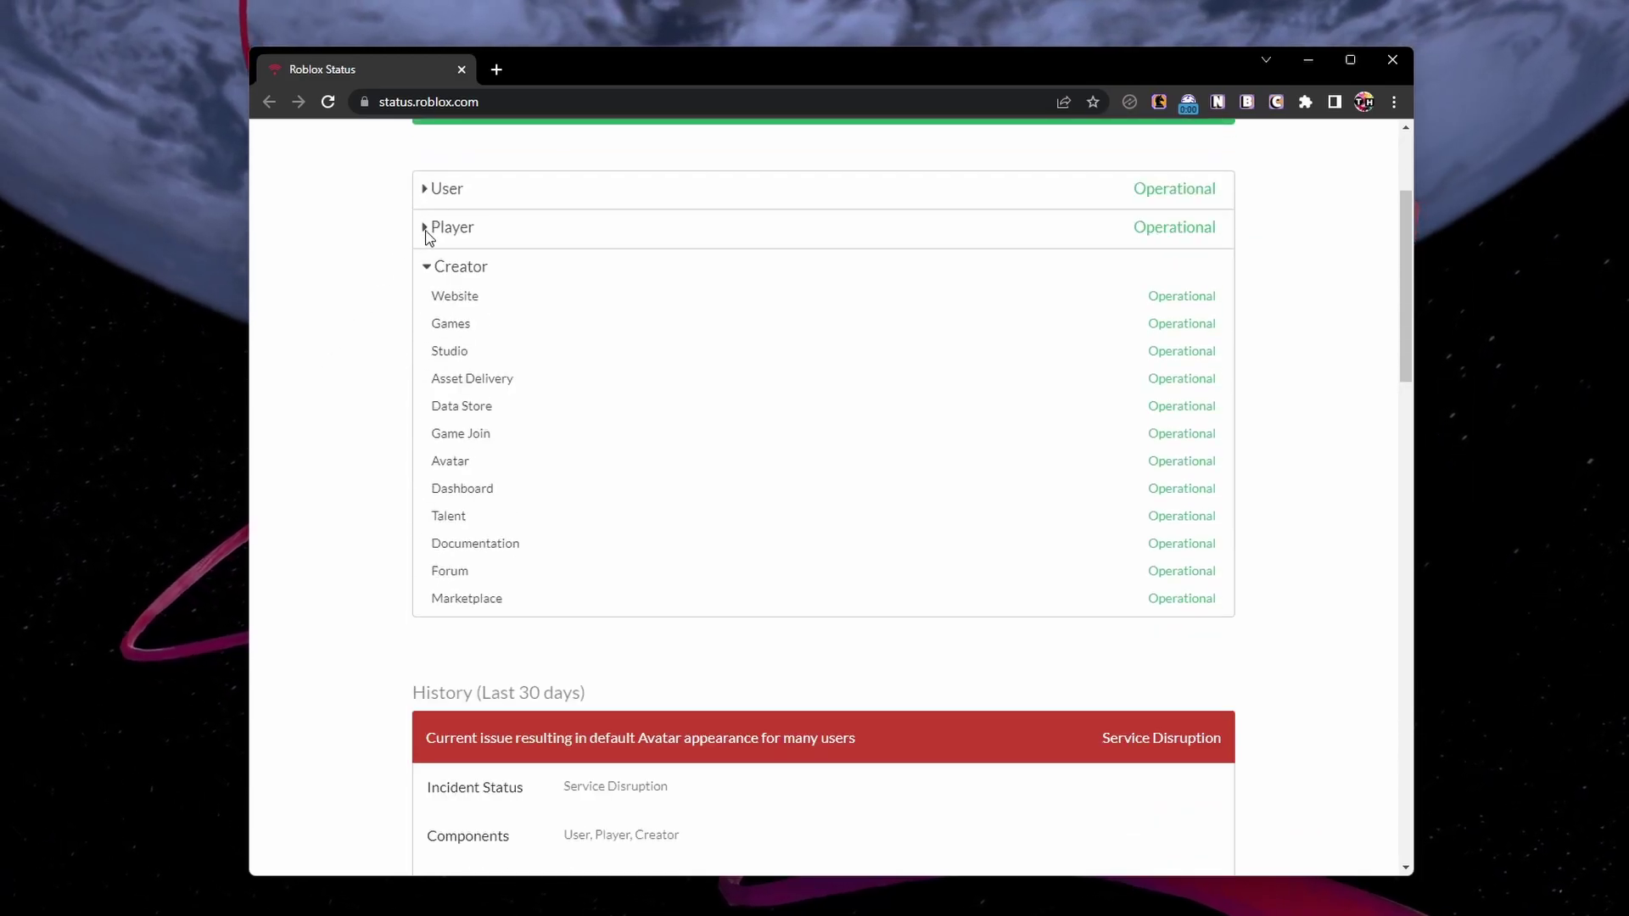
click(426, 271)
scroll(360, 375, down, 3)
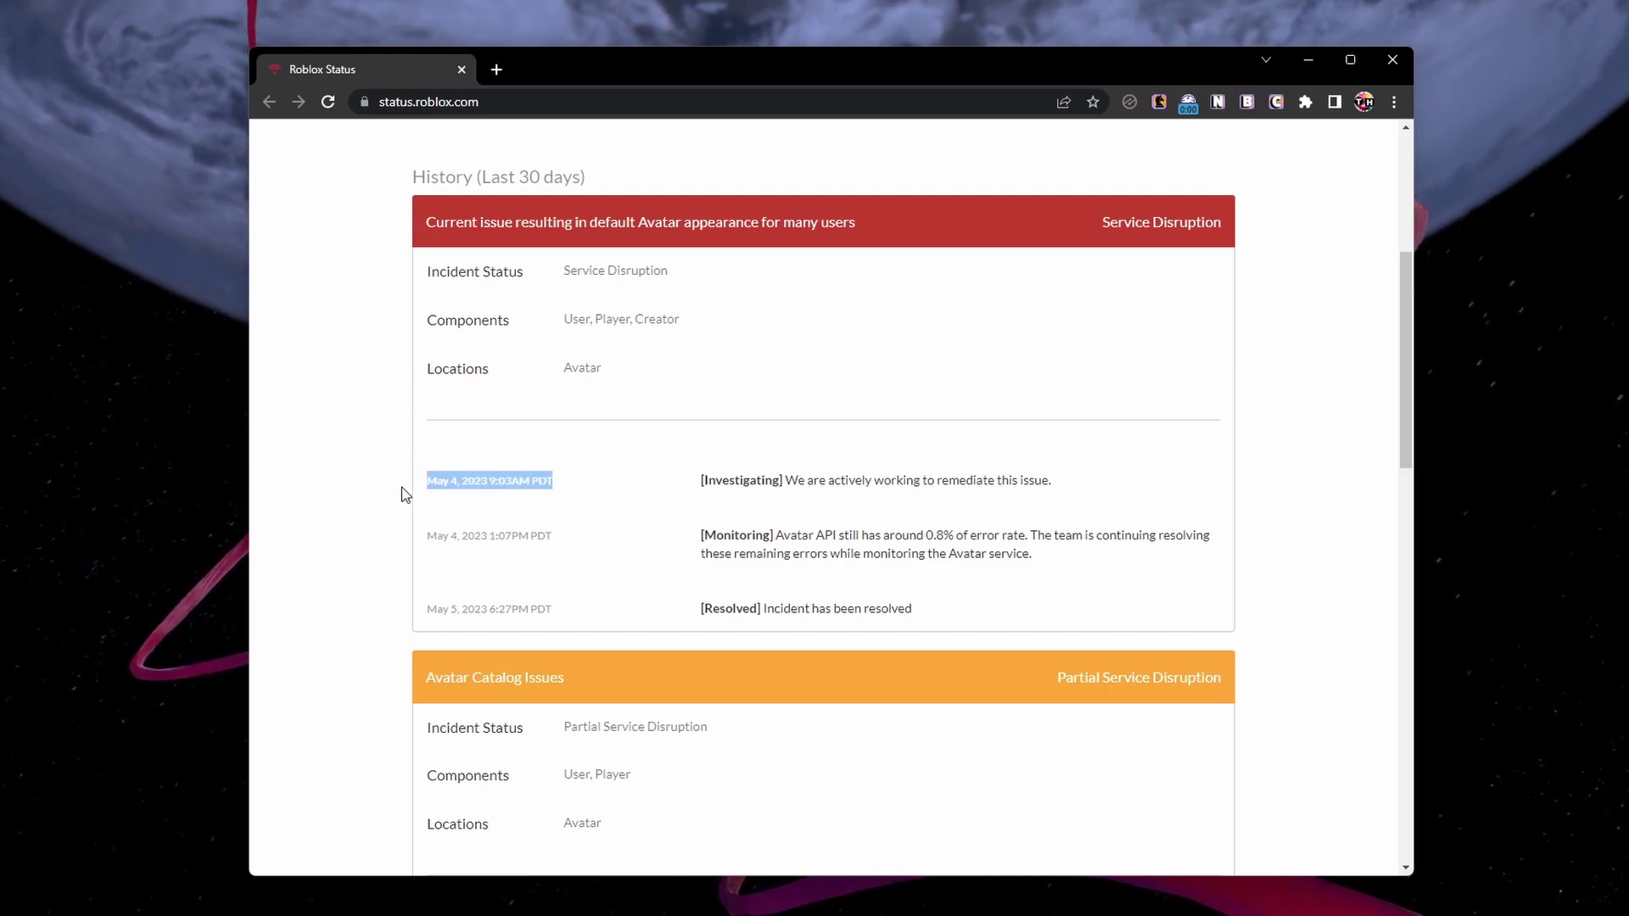
click(433, 479)
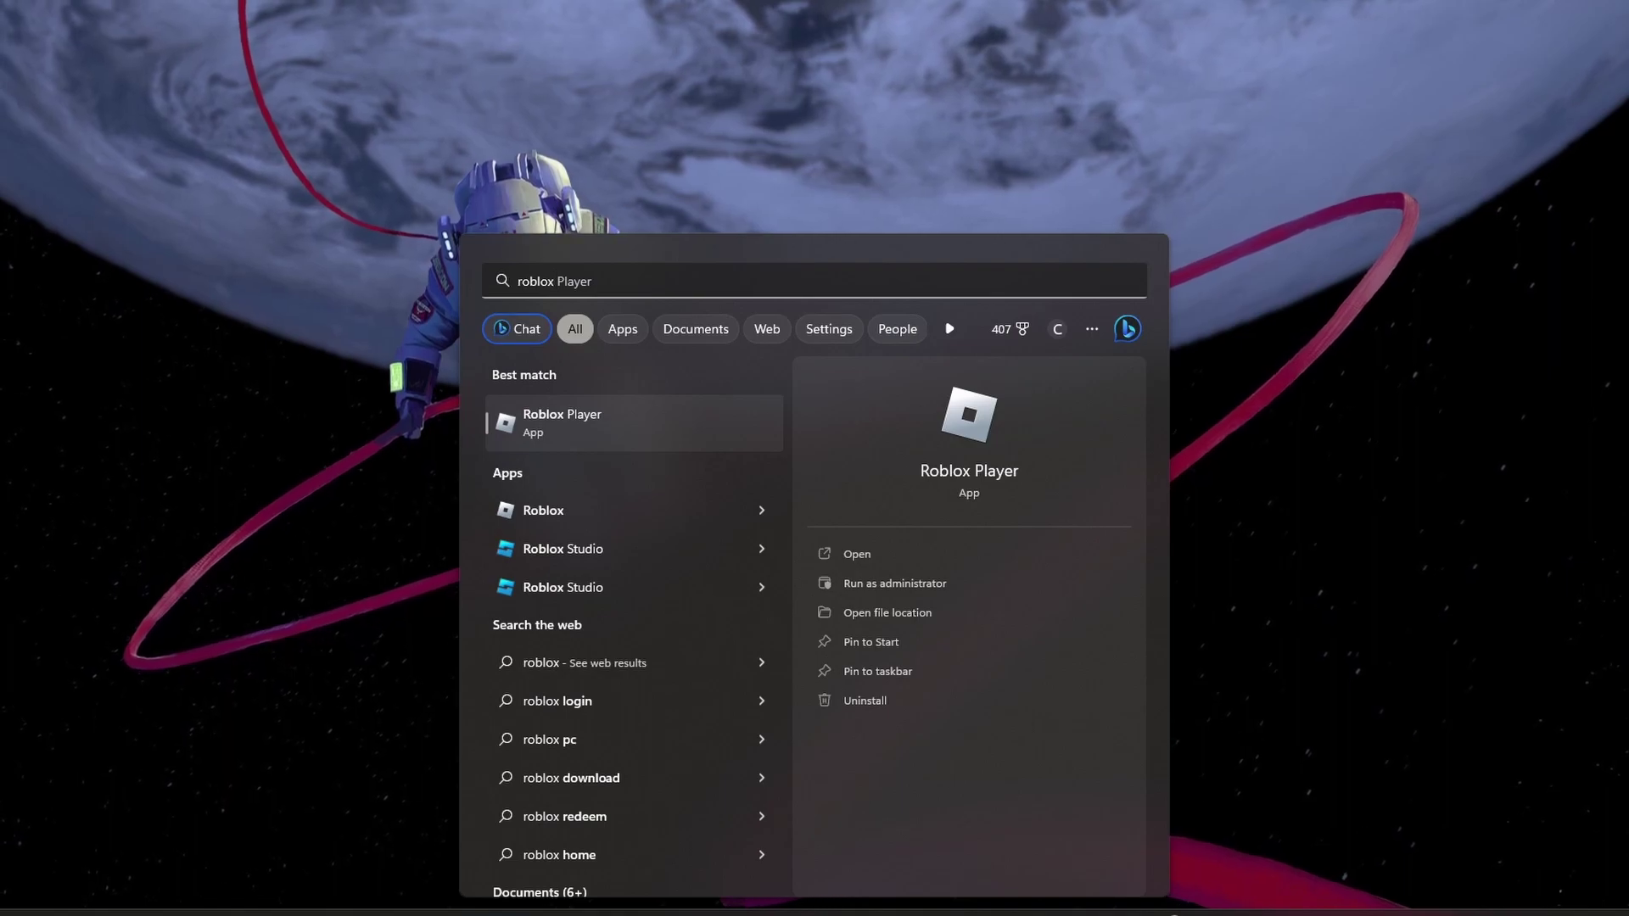
Open the Roblox Player shortcut's file location from the Start search results
click(965, 617)
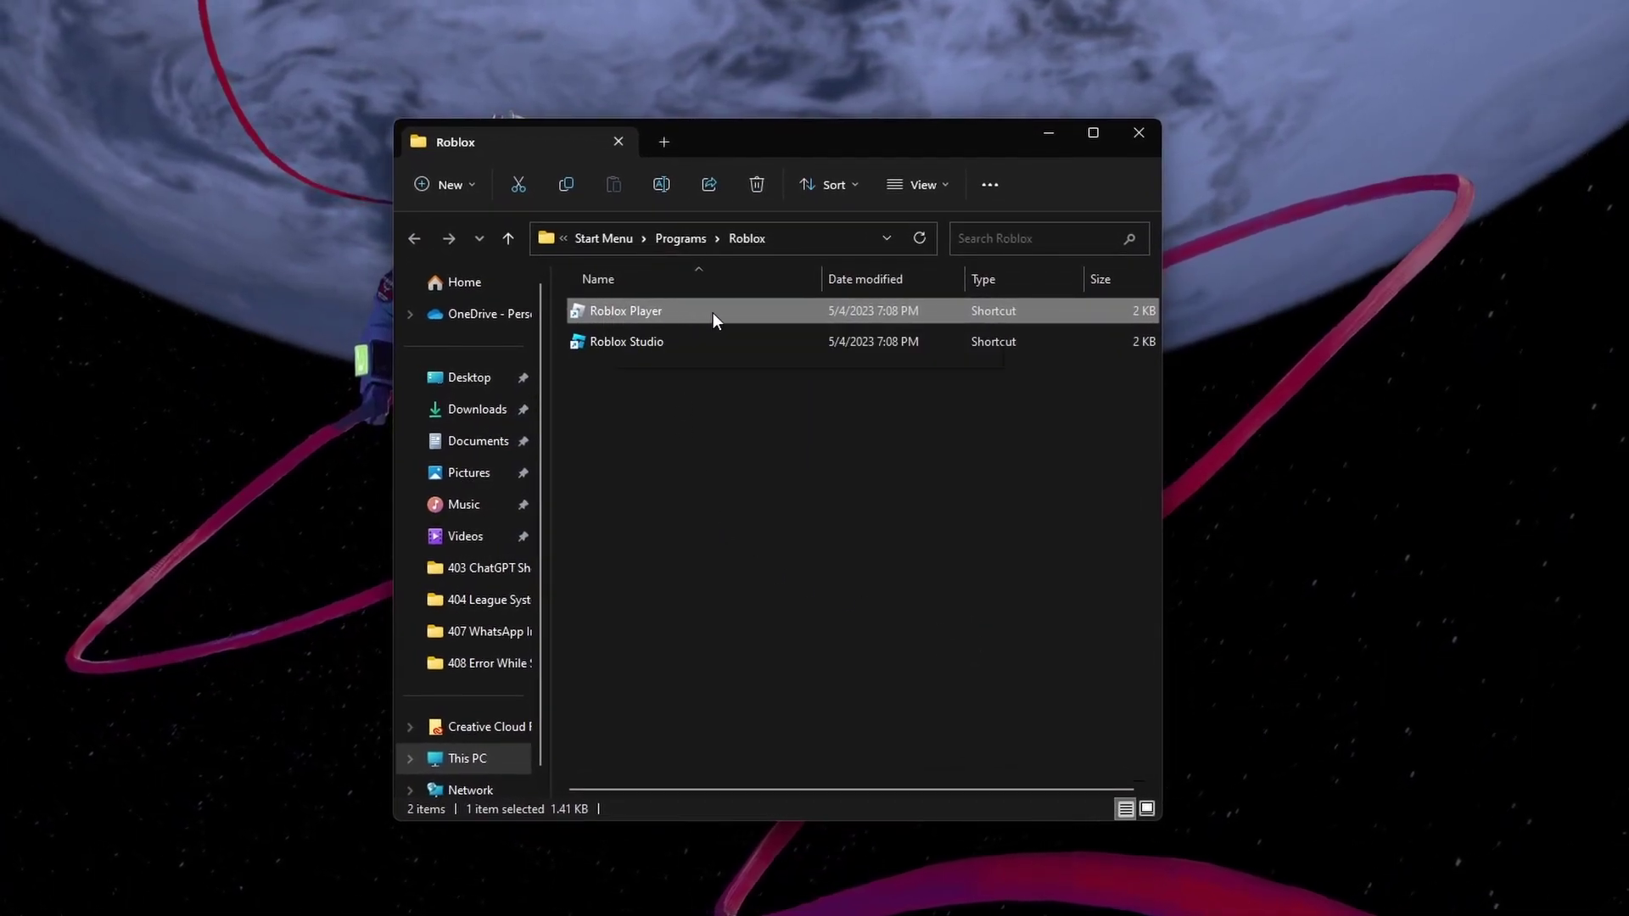
Set the Roblox Player shortcut's compatibility mode to Windows 7 and confirm with OK
right_click(712, 311)
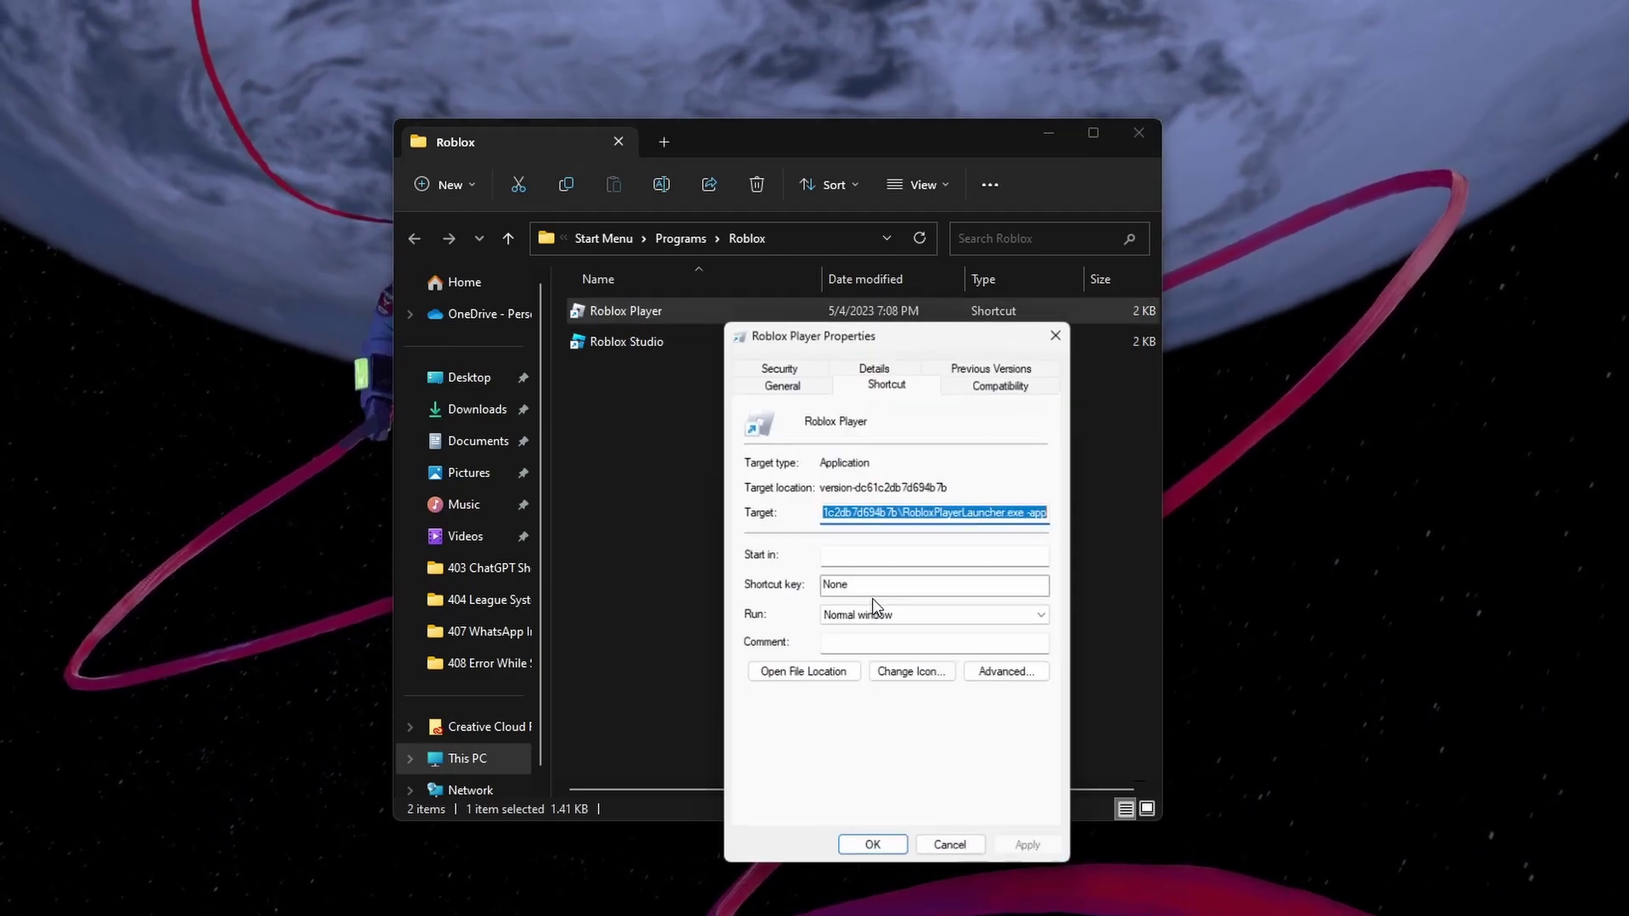
drag(942, 336, 860, 214)
click(891, 263)
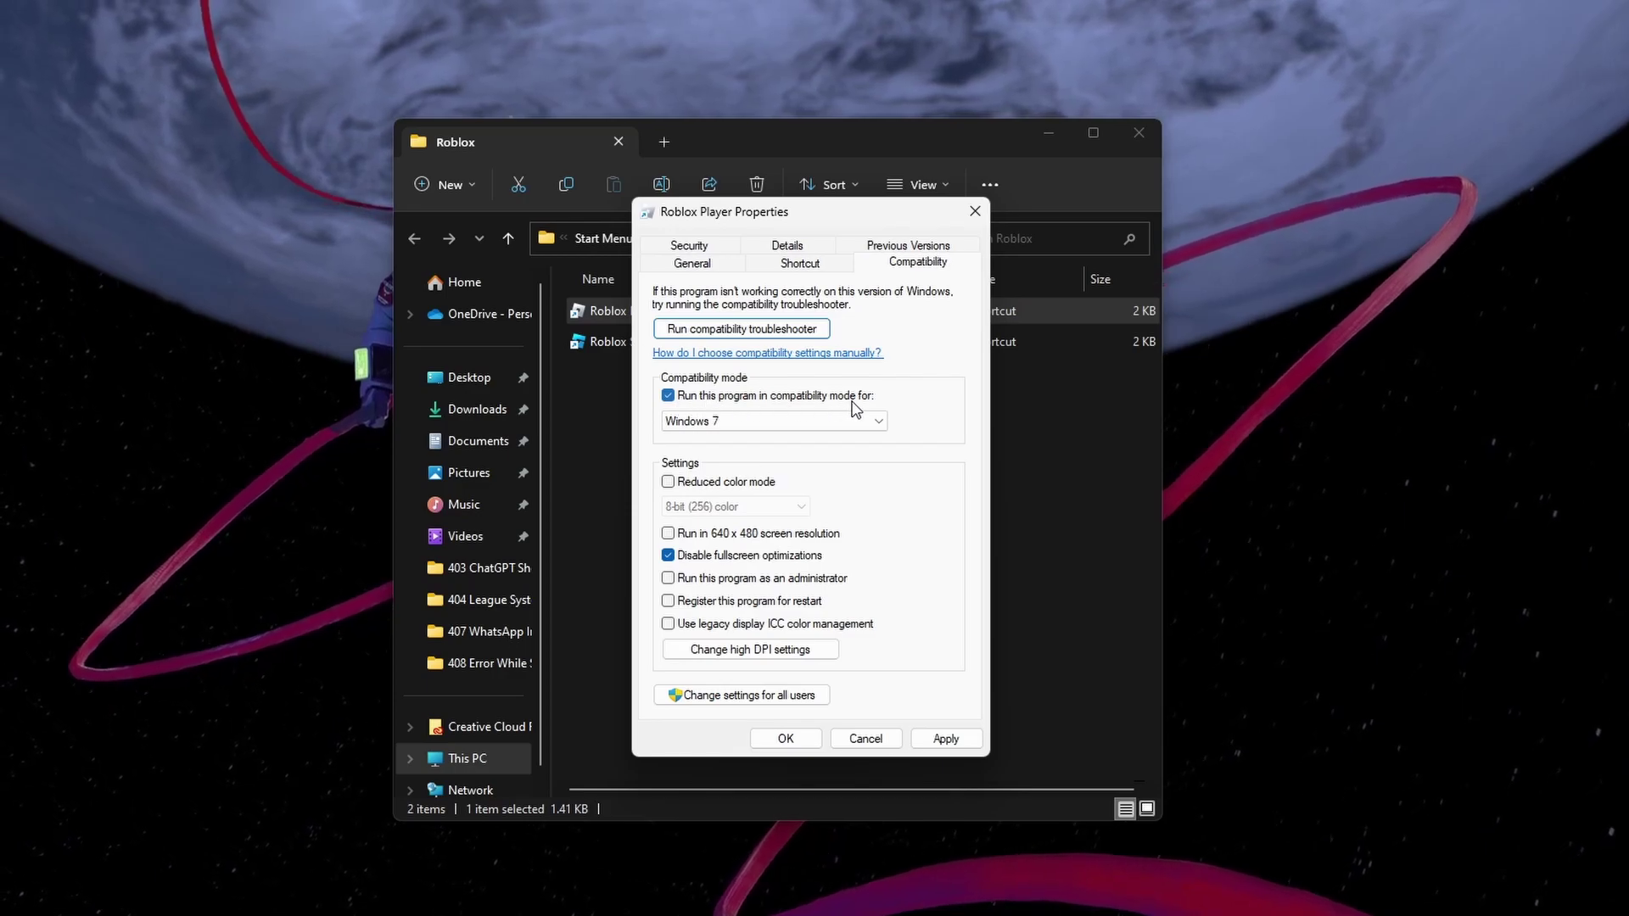
click(773, 420)
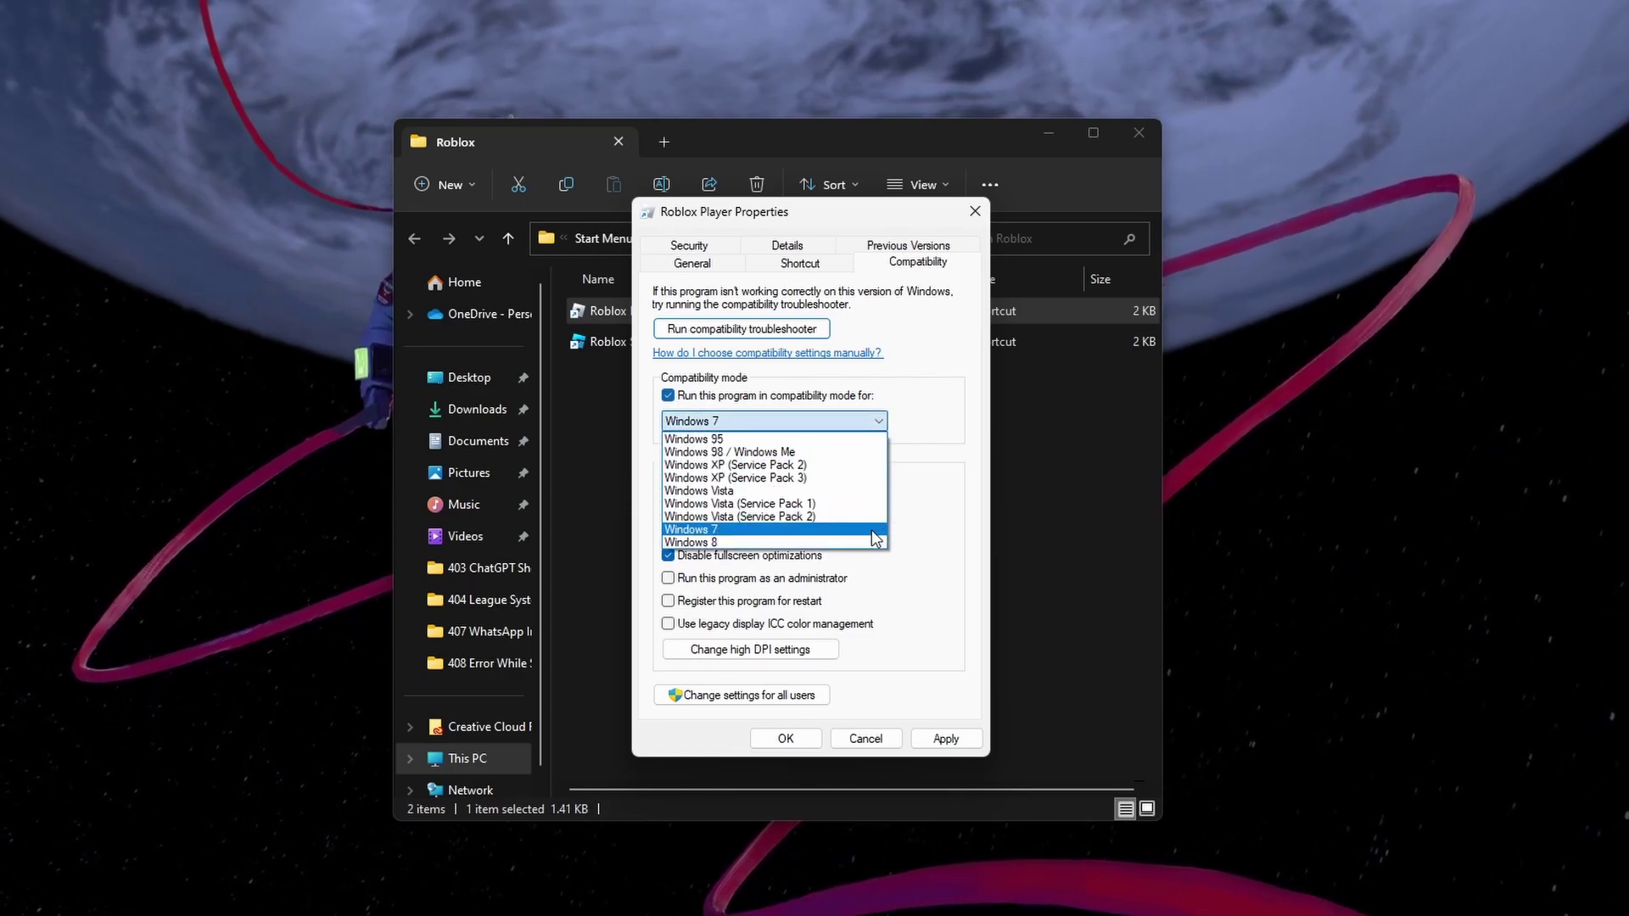
click(874, 532)
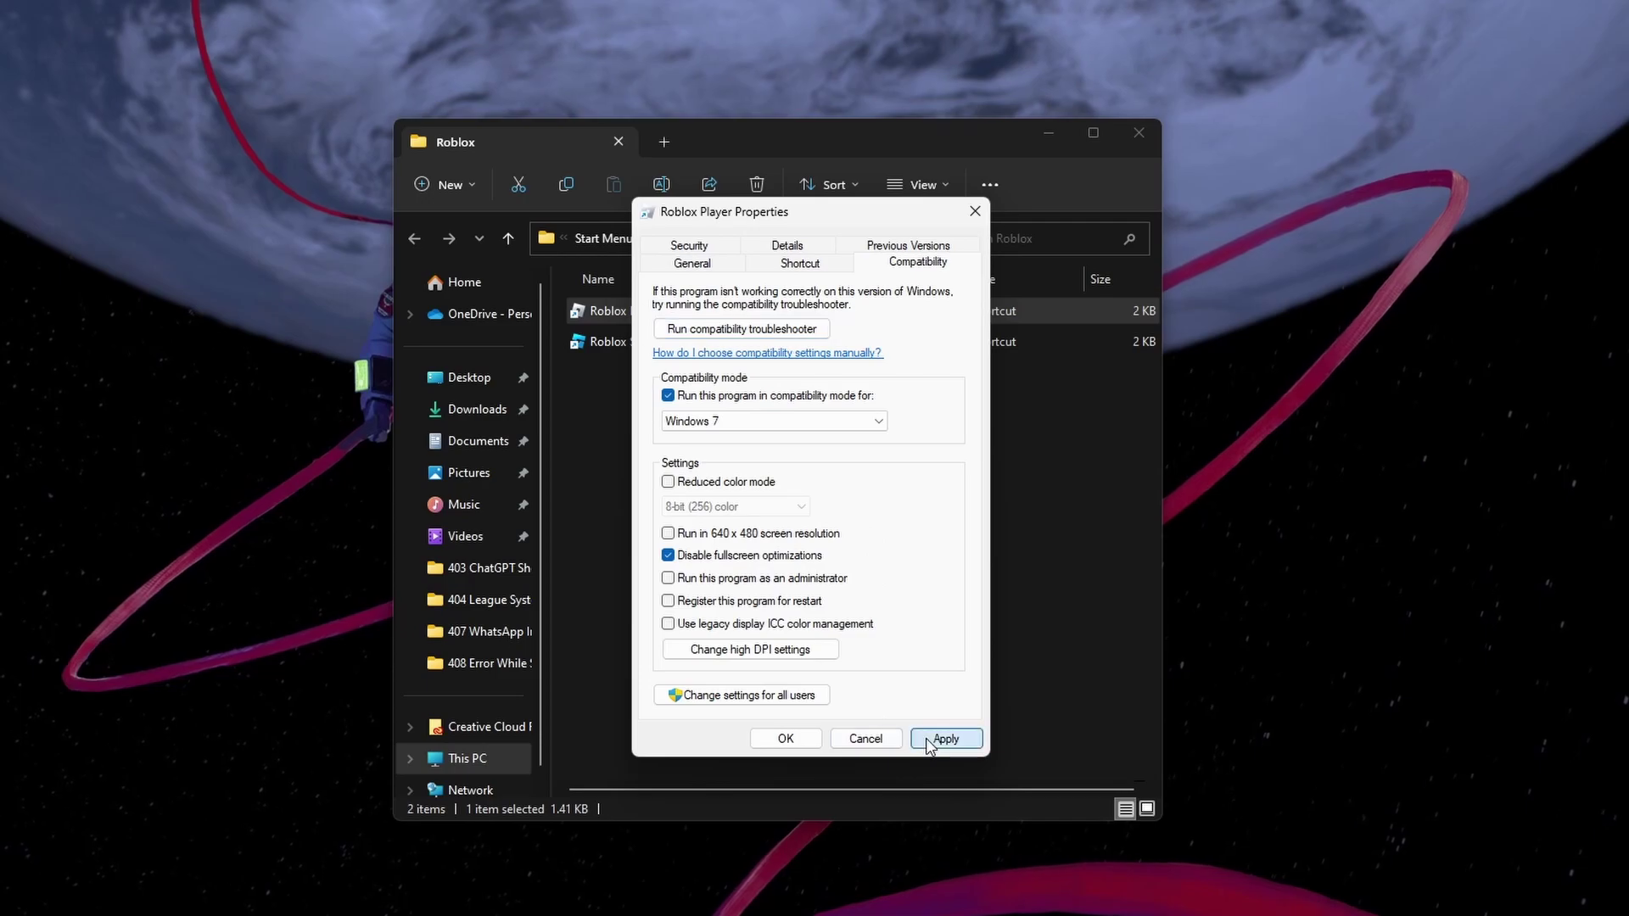
click(785, 738)
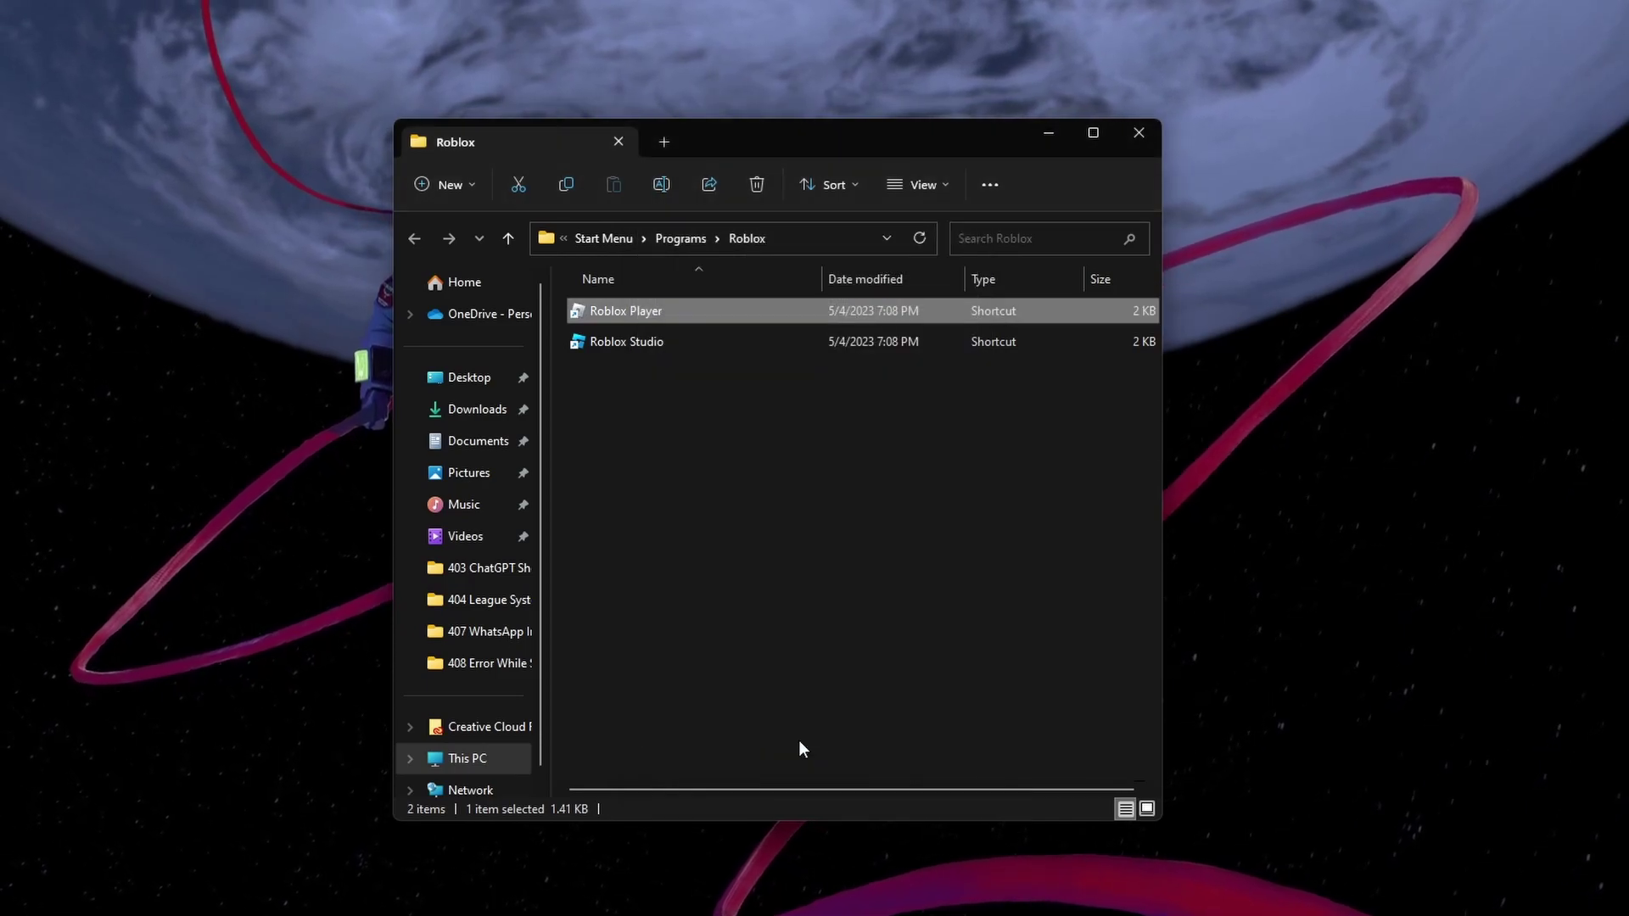